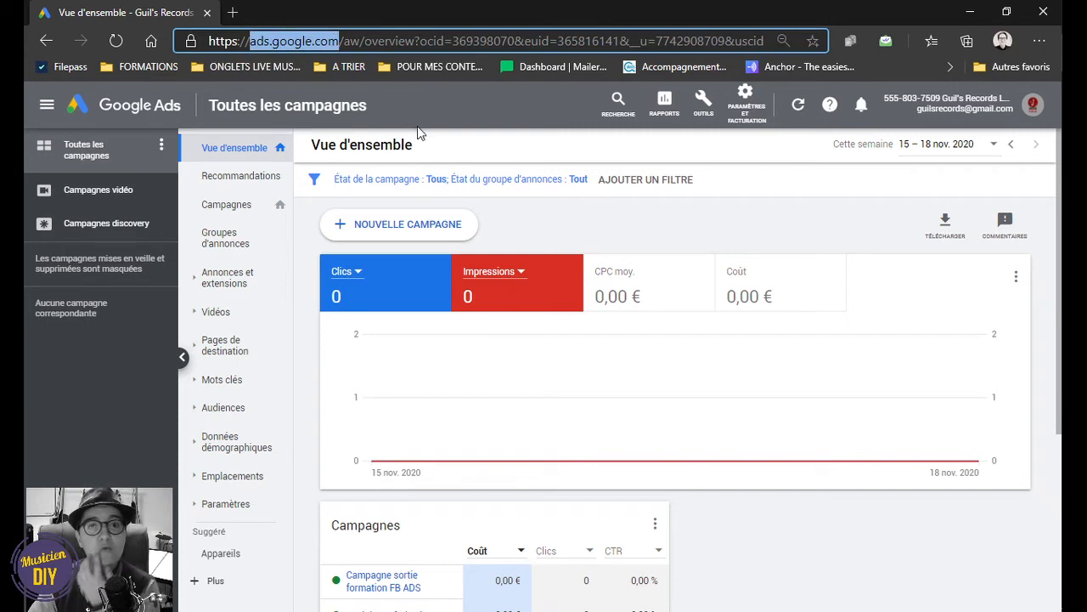
Check the help information for the account's customer ID and the support contact options
{"action": "left_click", "coordinate": [455, 113]}
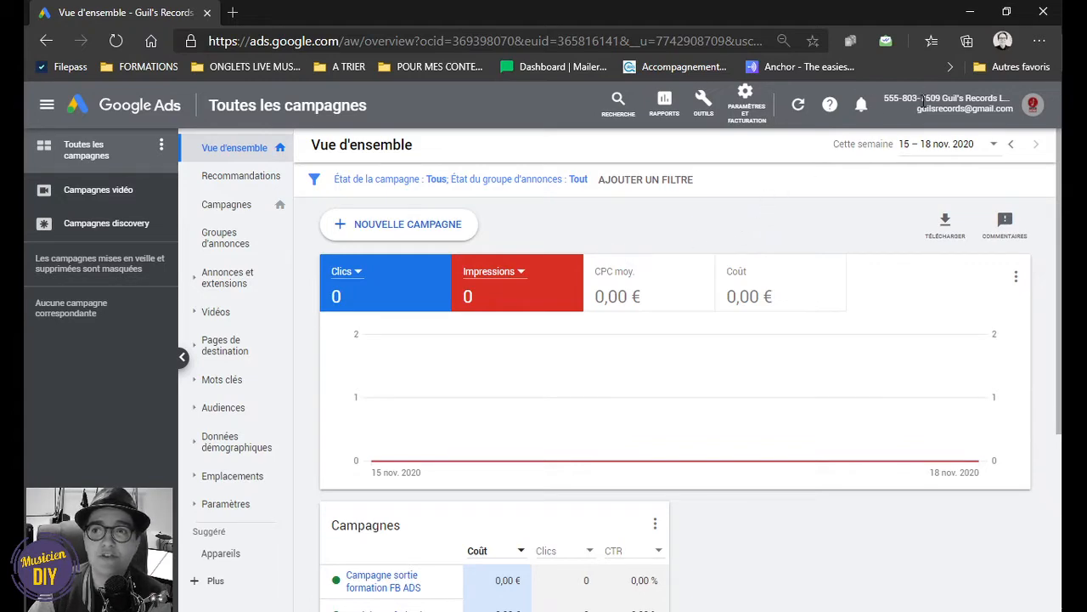
{"action": "left_click", "coordinate": [828, 104]}
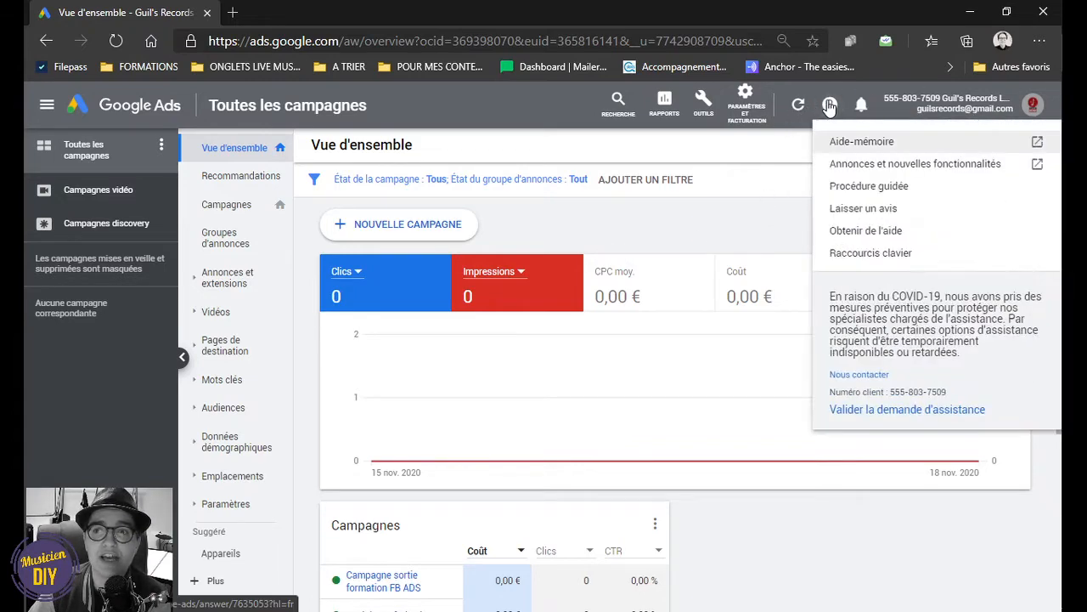
{"action": "left_click", "coordinate": [830, 105]}
{"action": "left_click", "coordinate": [831, 106]}
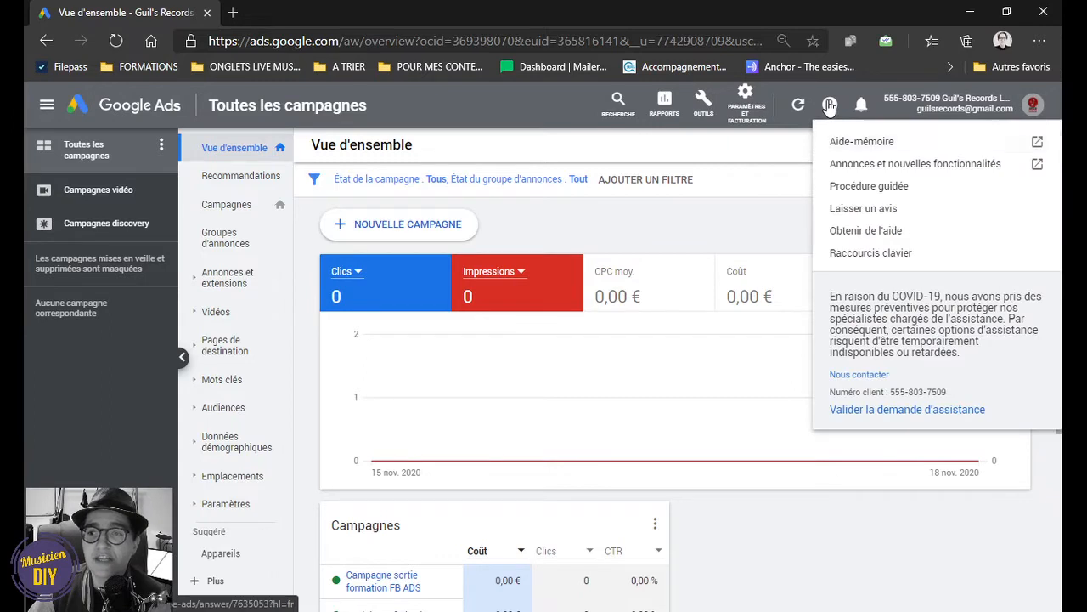
{"action": "left_click", "coordinate": [830, 106]}
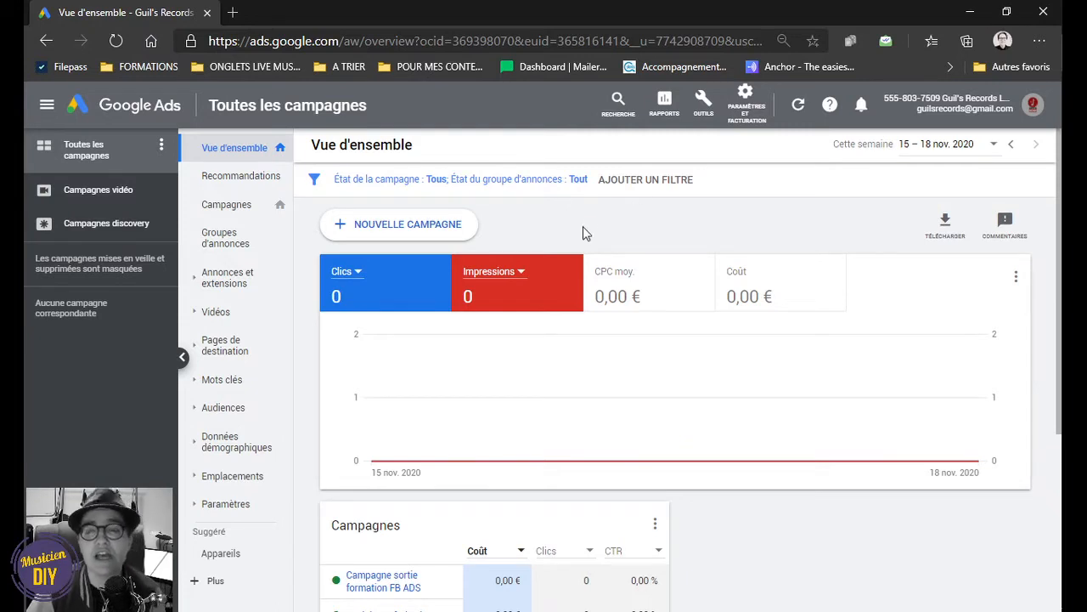
Open the audience manager and review its remarketing and custom audience lists
{"action": "left_click", "coordinate": [705, 104]}
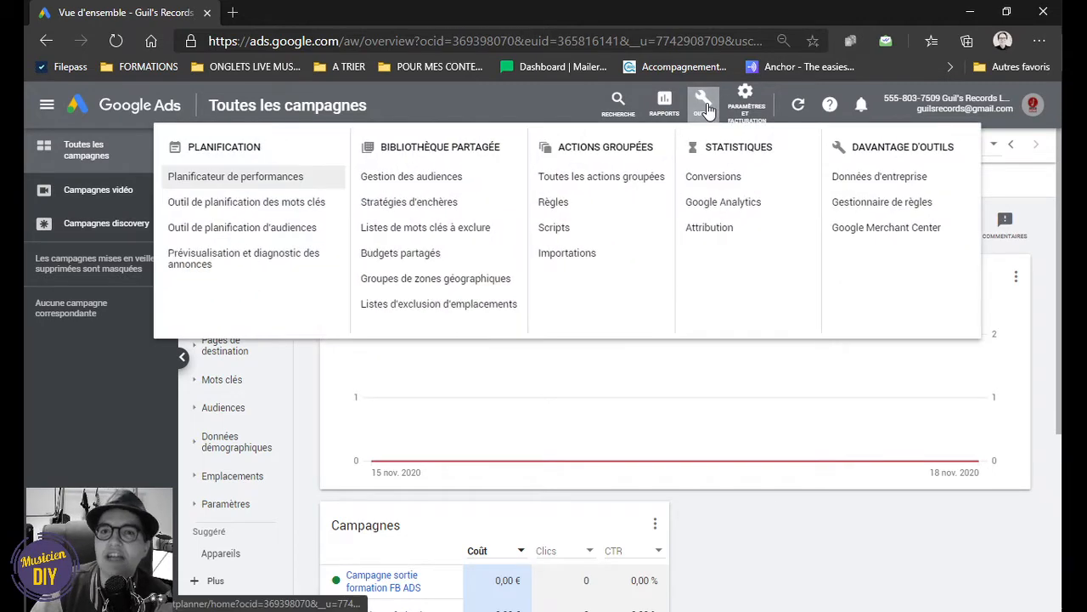
{"action": "left_click", "coordinate": [430, 177]}
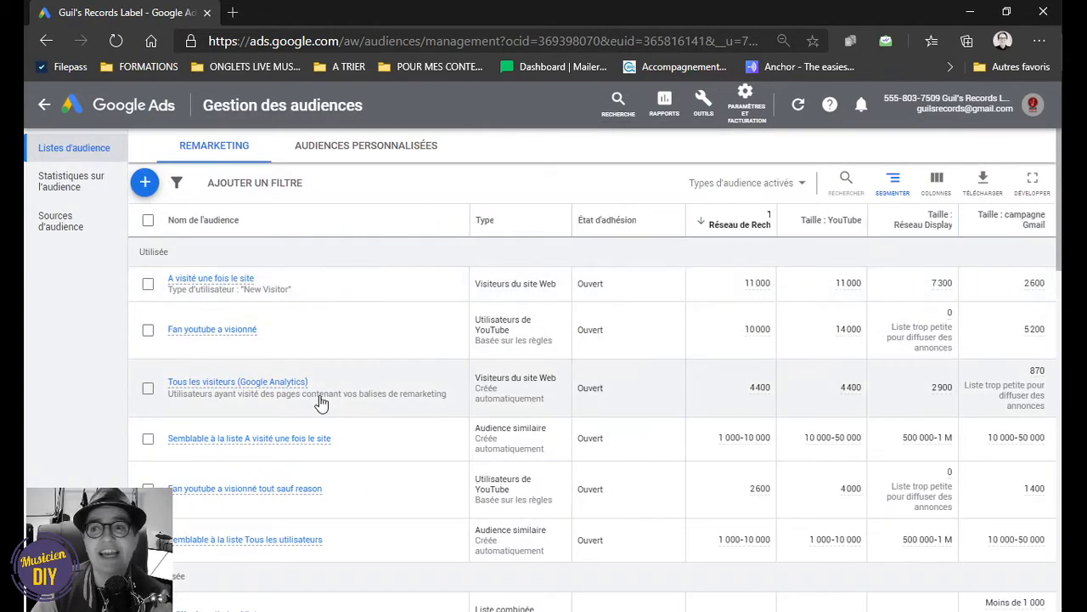
{"action": "scroll", "coordinate": [302, 390], "scroll_direction": "down", "scroll_amount": 4}
{"action": "scroll", "coordinate": [301, 390], "scroll_direction": "up", "scroll_amount": 5}
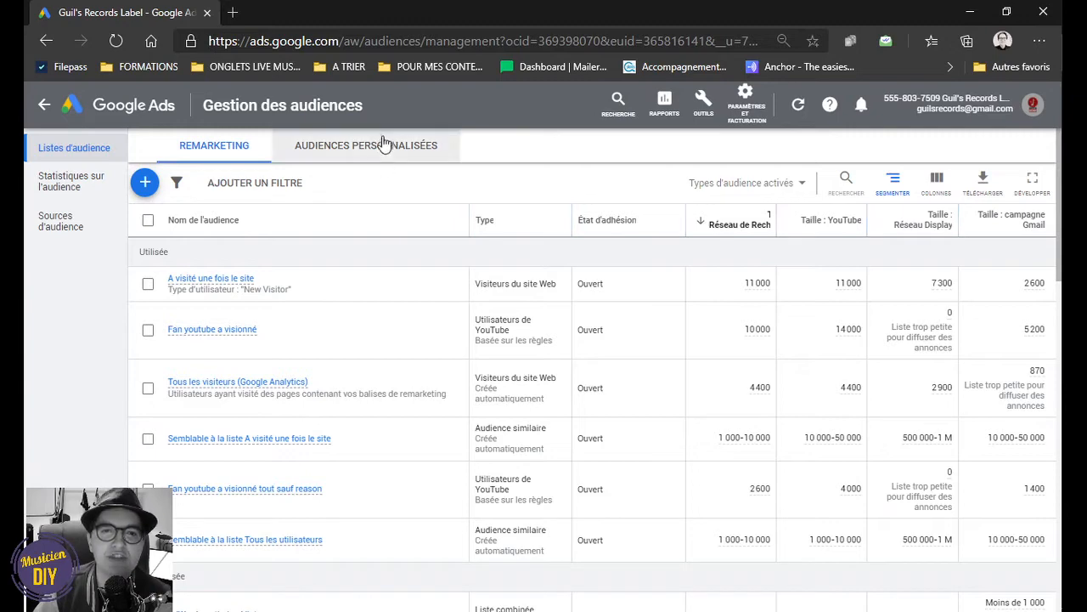
{"action": "left_click", "coordinate": [383, 162]}
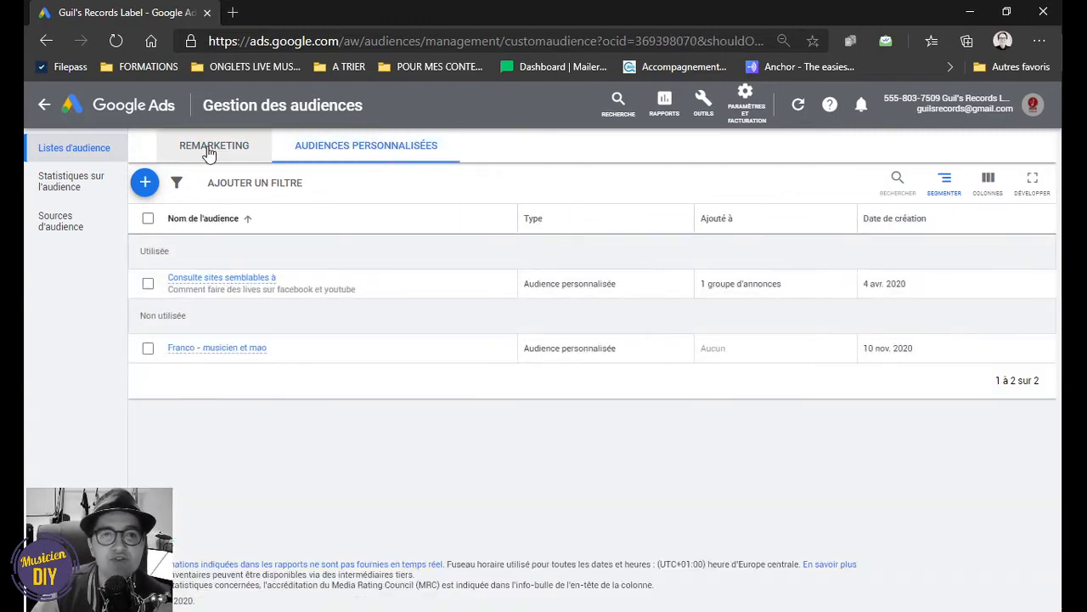
{"action": "left_click", "coordinate": [191, 145]}
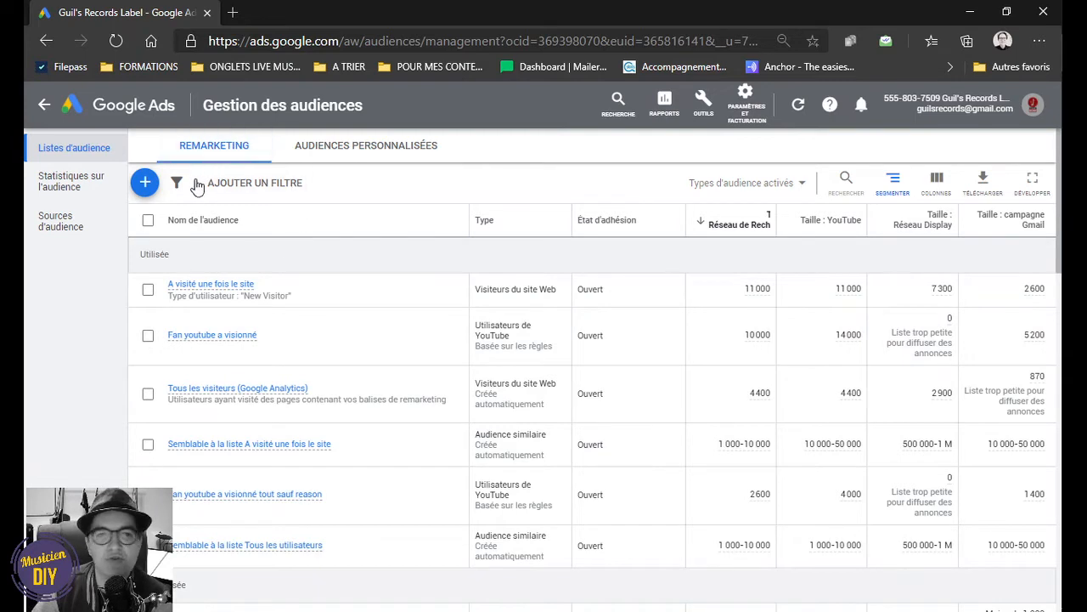
Start a new remarketing audience of website visitors and examine the available list member types
{"action": "left_click", "coordinate": [146, 183]}
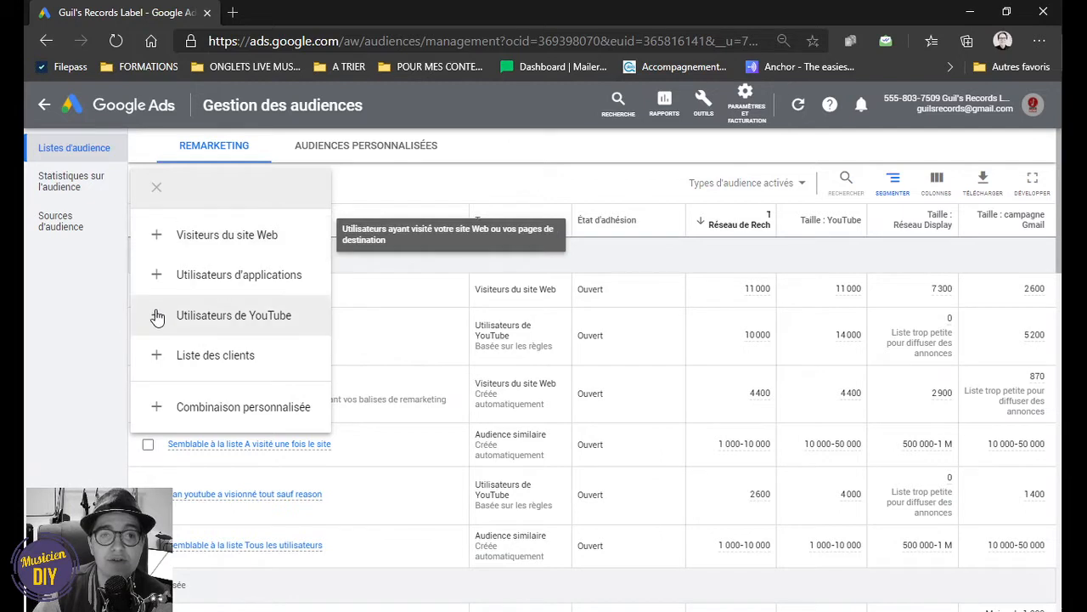
{"action": "left_click", "coordinate": [158, 235]}
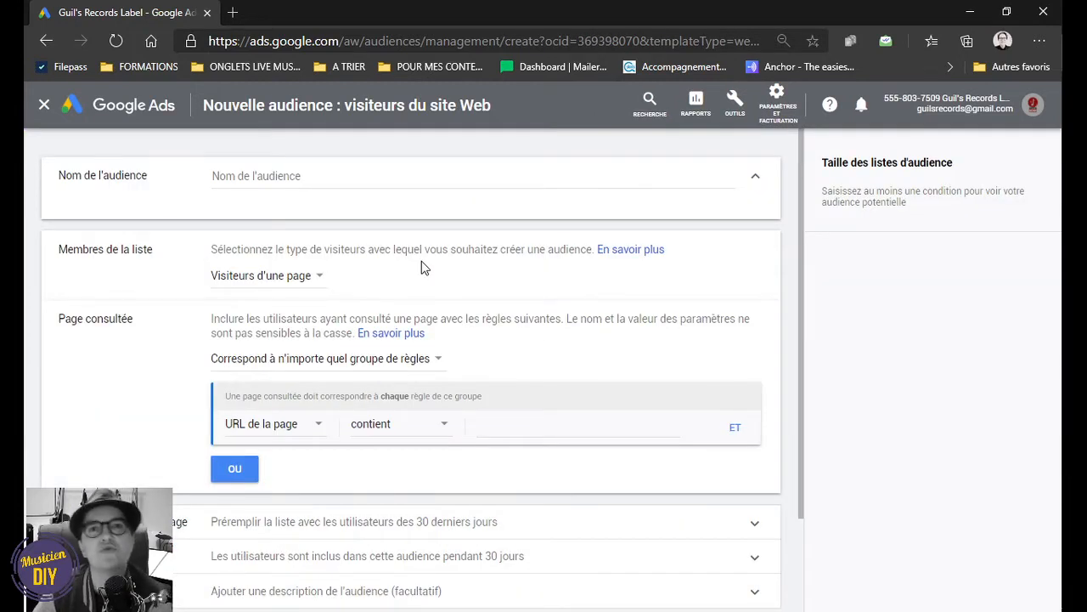
{"action": "left_click", "coordinate": [313, 287]}
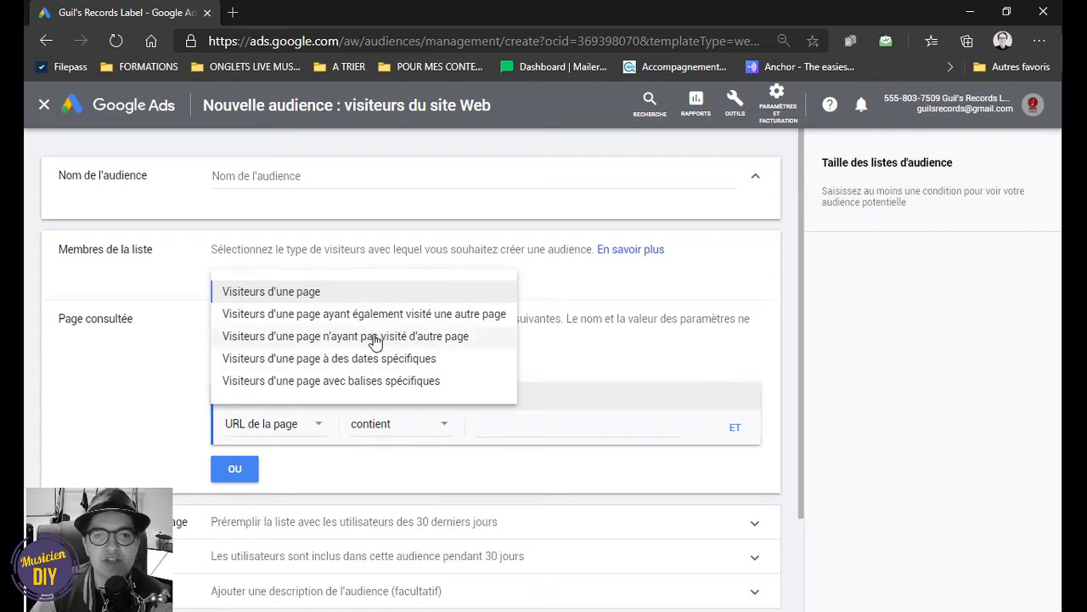
{"action": "left_click", "coordinate": [185, 310]}
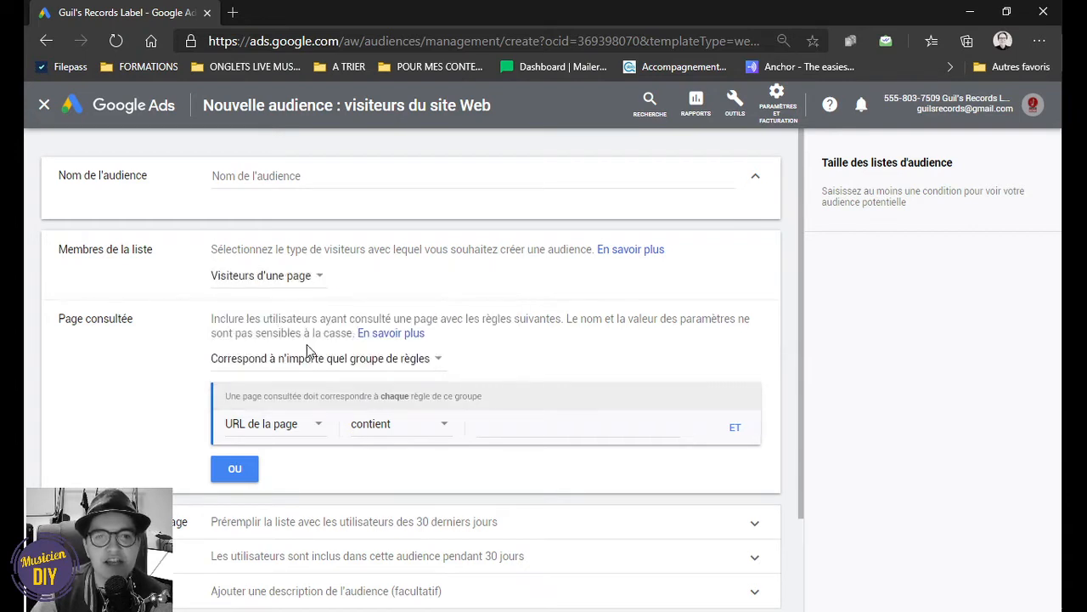
Show the prefill options of the website visitors audience and set its membership duration to 540 days
{"action": "scroll", "coordinate": [357, 365], "scroll_direction": "down", "scroll_amount": 2}
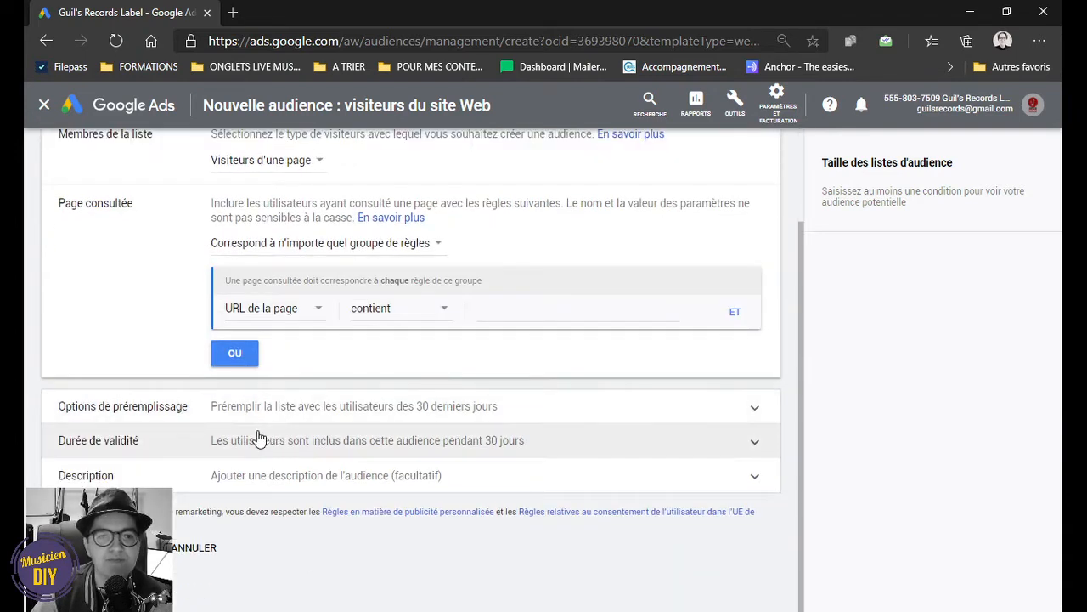
{"action": "left_click", "coordinate": [269, 406]}
{"action": "scroll", "coordinate": [425, 399], "scroll_direction": "down", "scroll_amount": 2}
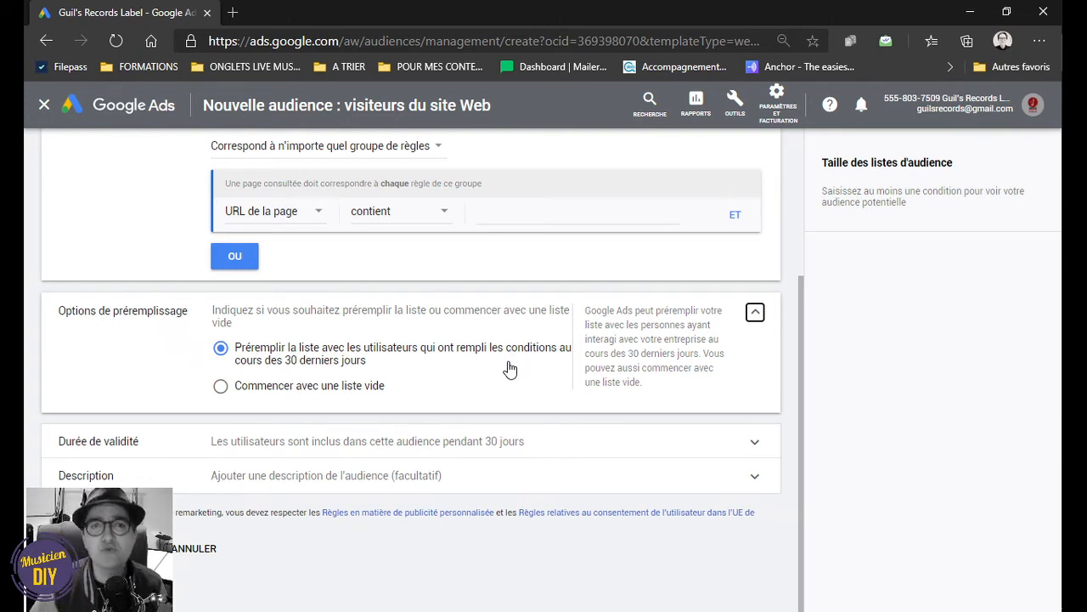
{"action": "left_click", "coordinate": [429, 442]}
{"action": "scroll", "coordinate": [348, 338], "scroll_direction": "down", "scroll_amount": 1}
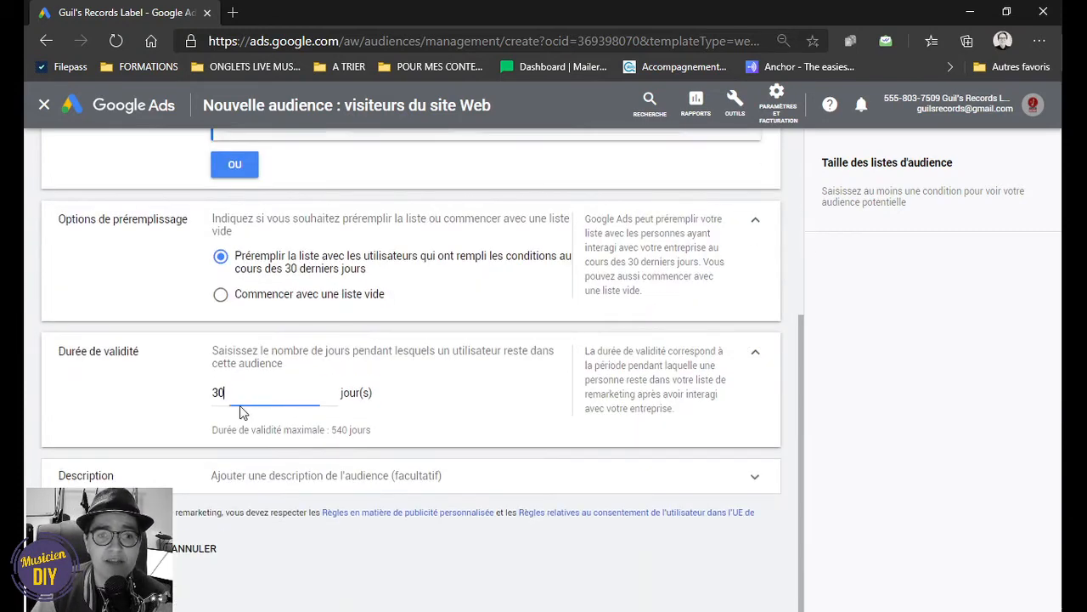
{"action": "left_click", "coordinate": [240, 404]}
{"action": "double_click", "coordinate": [242, 397]}
{"action": "type", "text": "540"}
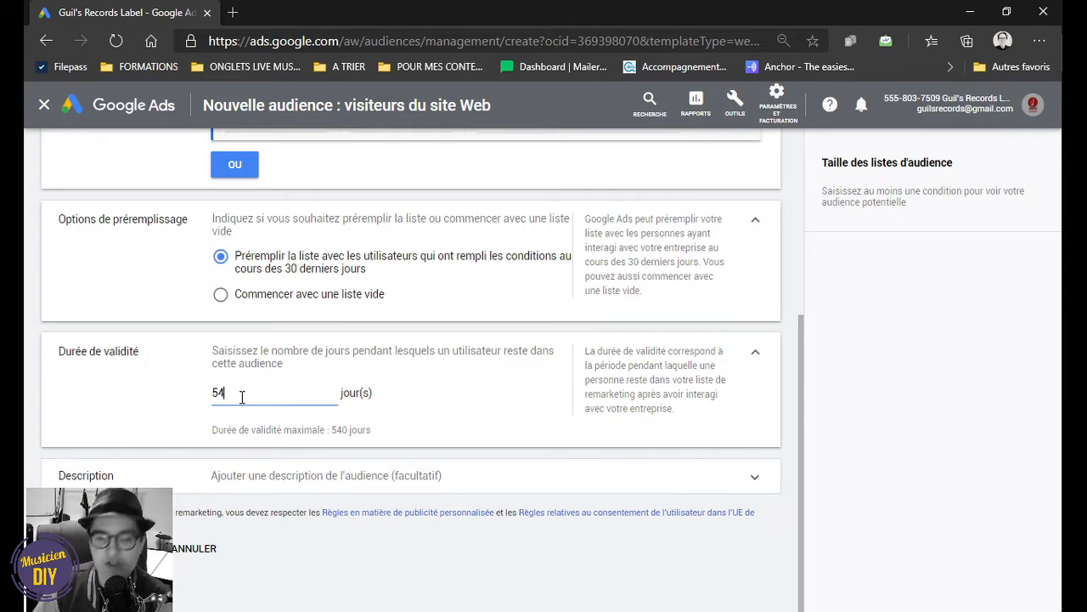
{"action": "left_click", "coordinate": [196, 418]}
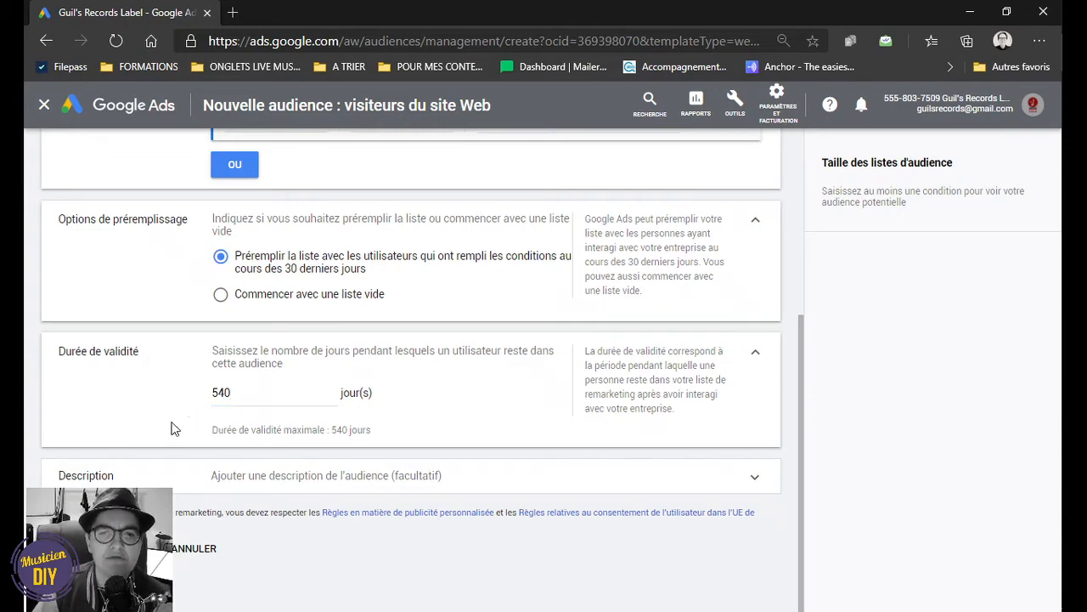
Review the website visitors audience settings and leave the form without creating the audience
{"action": "scroll", "coordinate": [172, 420], "scroll_direction": "up", "scroll_amount": 3}
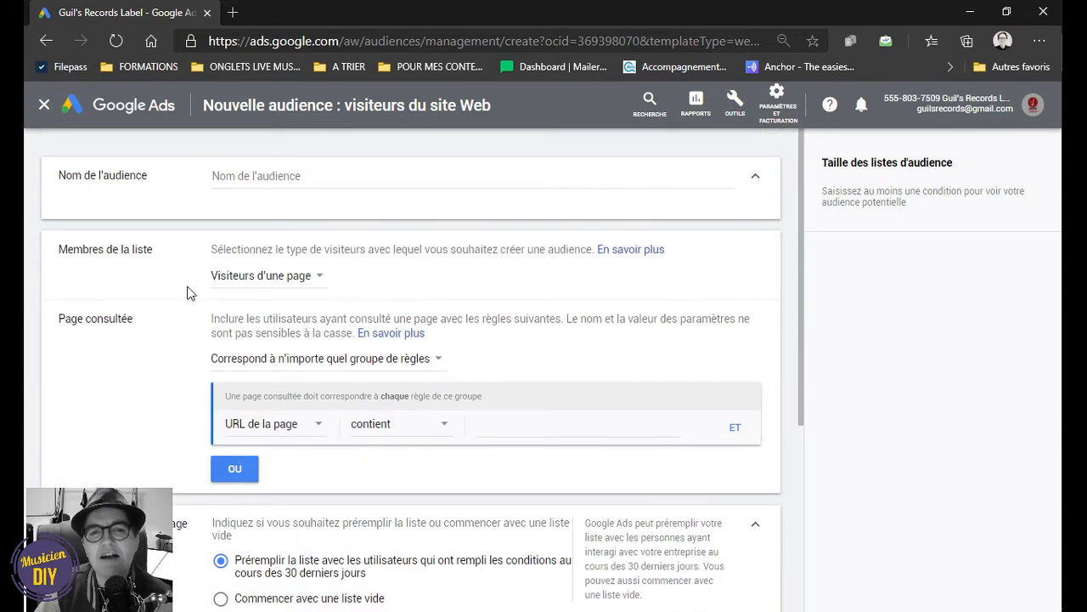
{"action": "scroll", "coordinate": [151, 308], "scroll_direction": "down", "scroll_amount": 2}
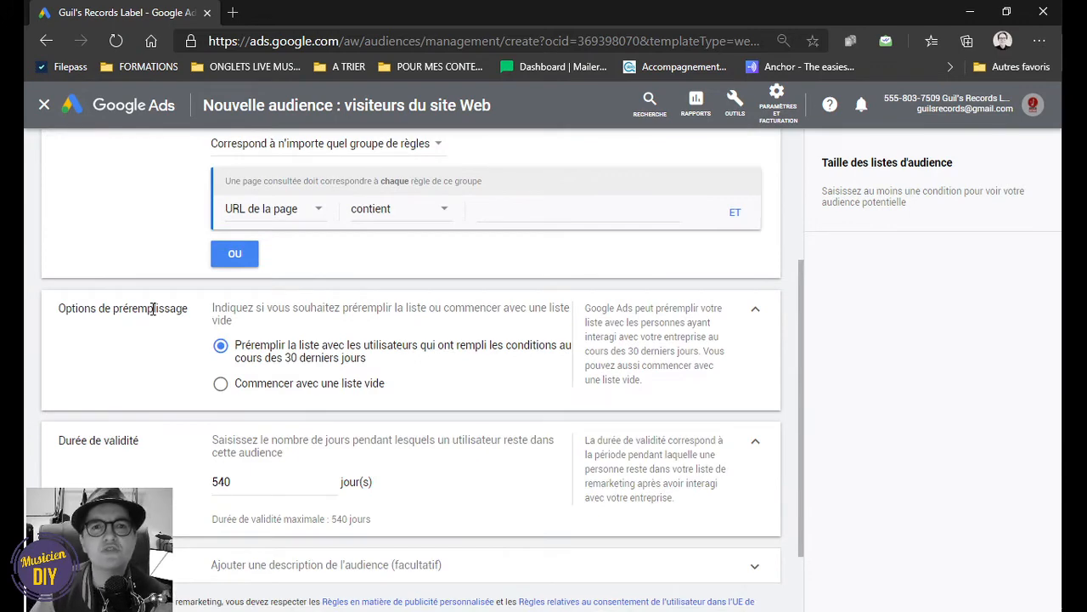
{"action": "scroll", "coordinate": [151, 308], "scroll_direction": "up", "scroll_amount": 2}
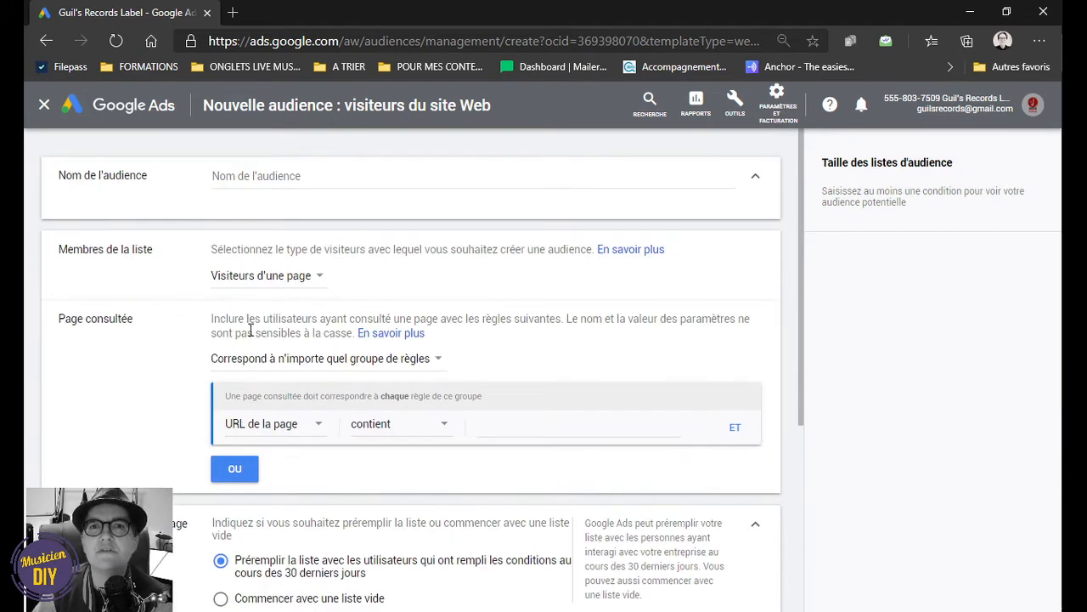
{"action": "scroll", "coordinate": [175, 310], "scroll_direction": "down", "scroll_amount": 2}
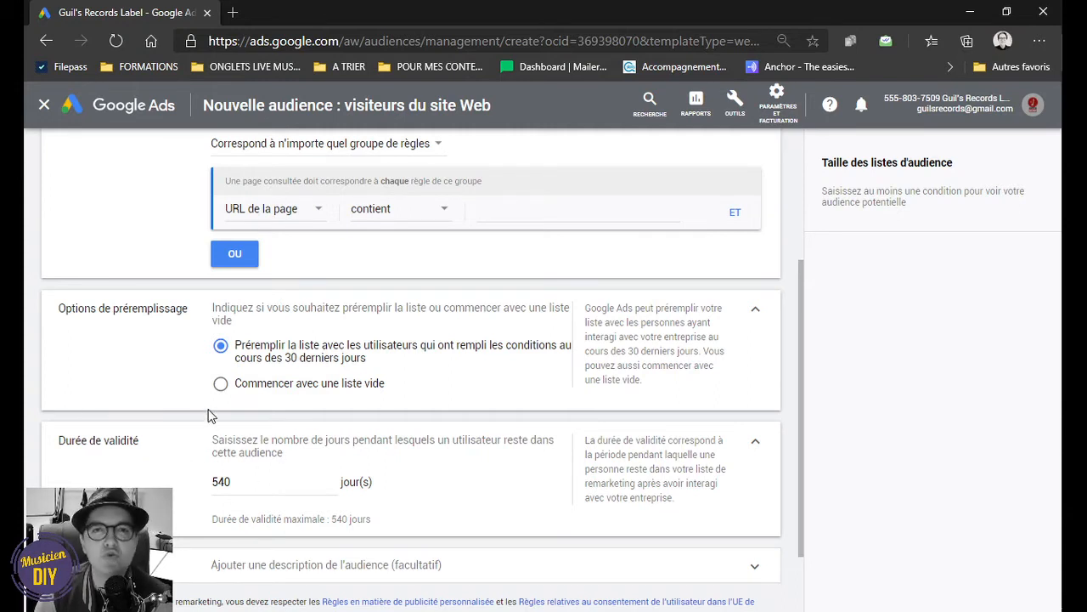
{"action": "scroll", "coordinate": [166, 369], "scroll_direction": "up", "scroll_amount": 3}
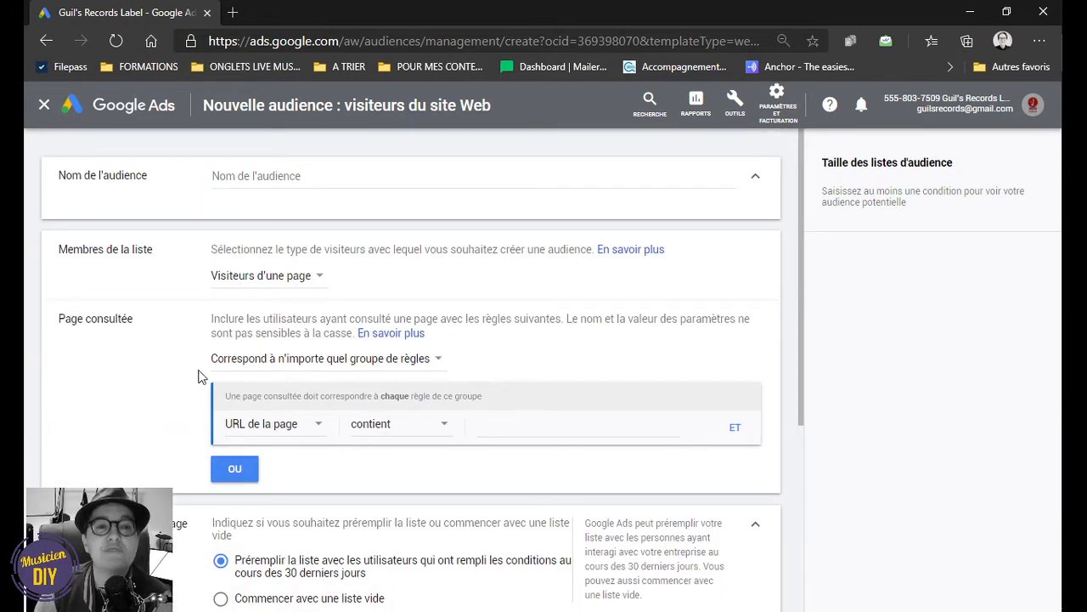
{"action": "left_click", "coordinate": [44, 104]}
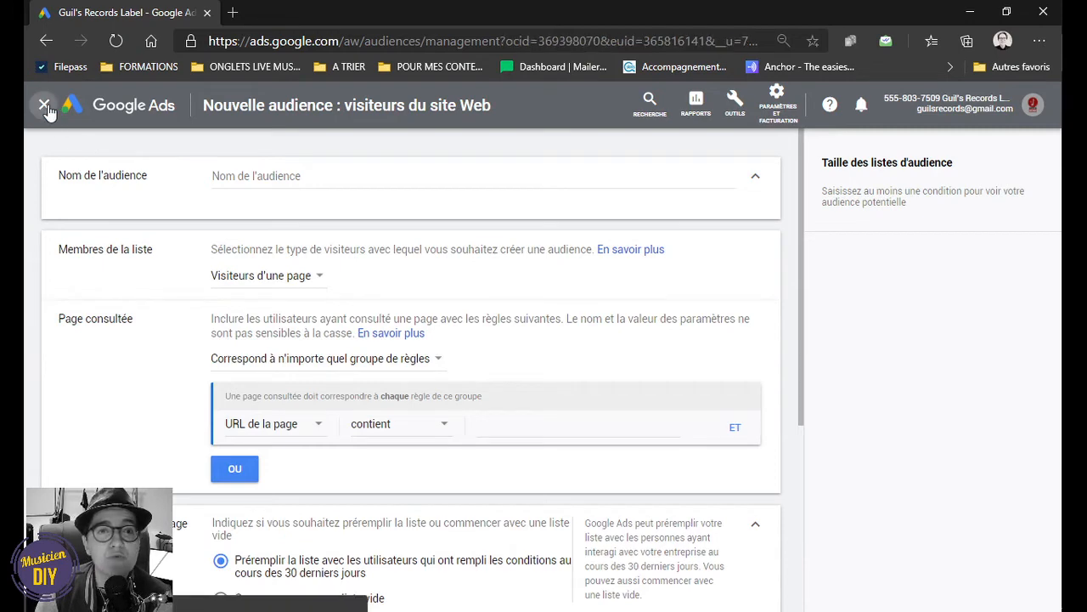
Start a new YouTube users audience with "S'est abonné à une chaîne" as its list members
{"action": "left_click", "coordinate": [143, 183]}
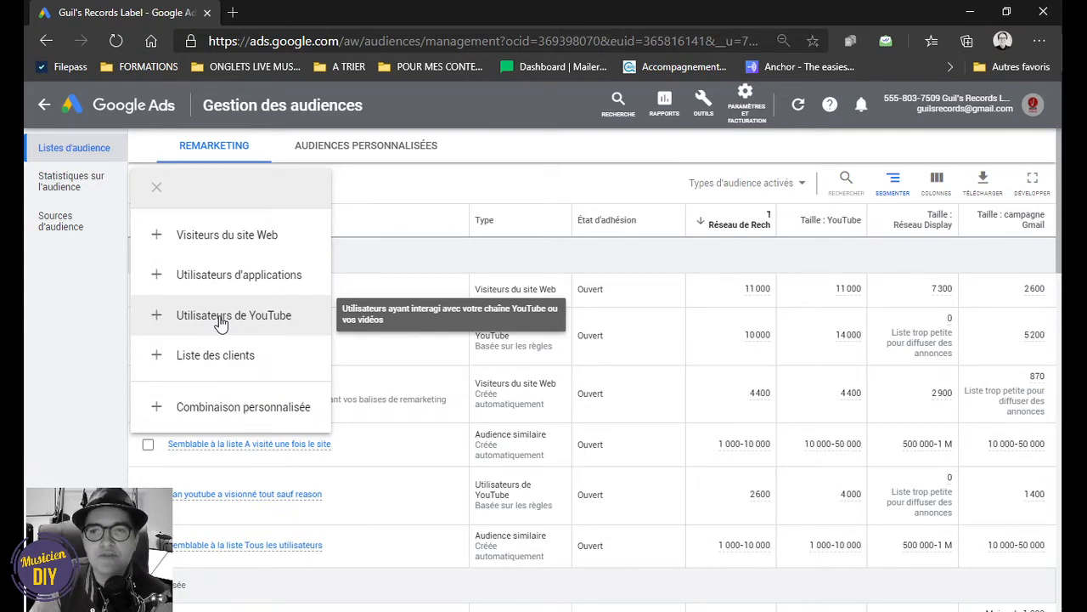
{"action": "left_click", "coordinate": [221, 321]}
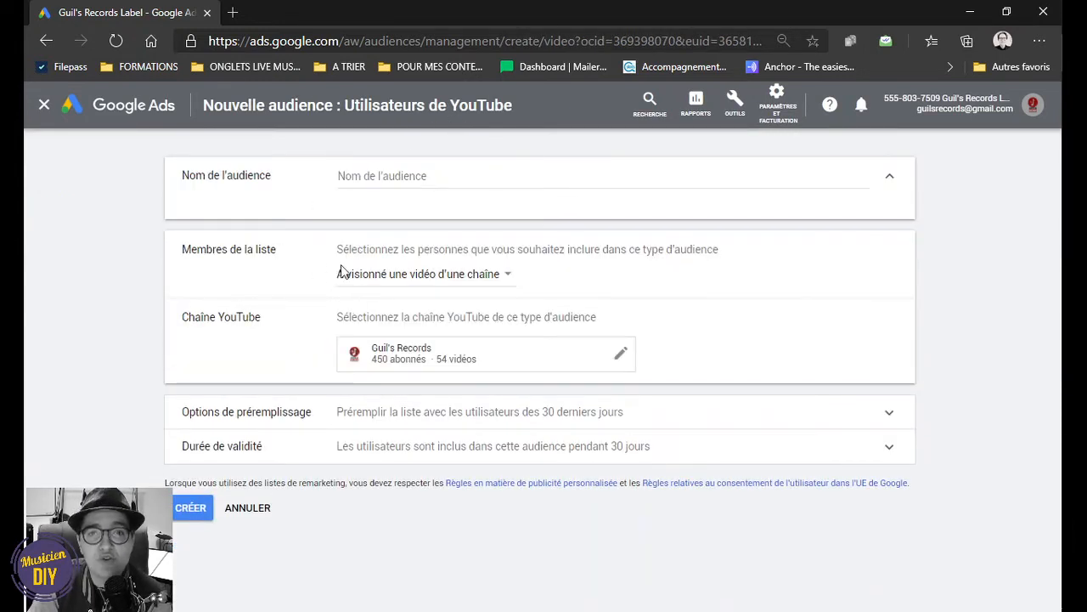
{"action": "left_click", "coordinate": [495, 277]}
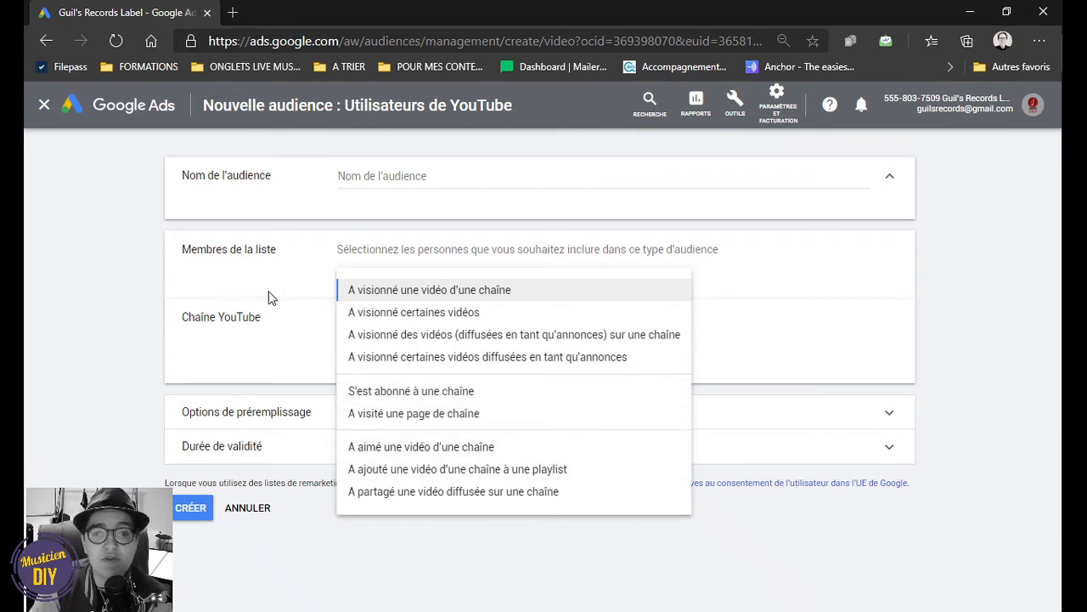
{"action": "left_click", "coordinate": [422, 393]}
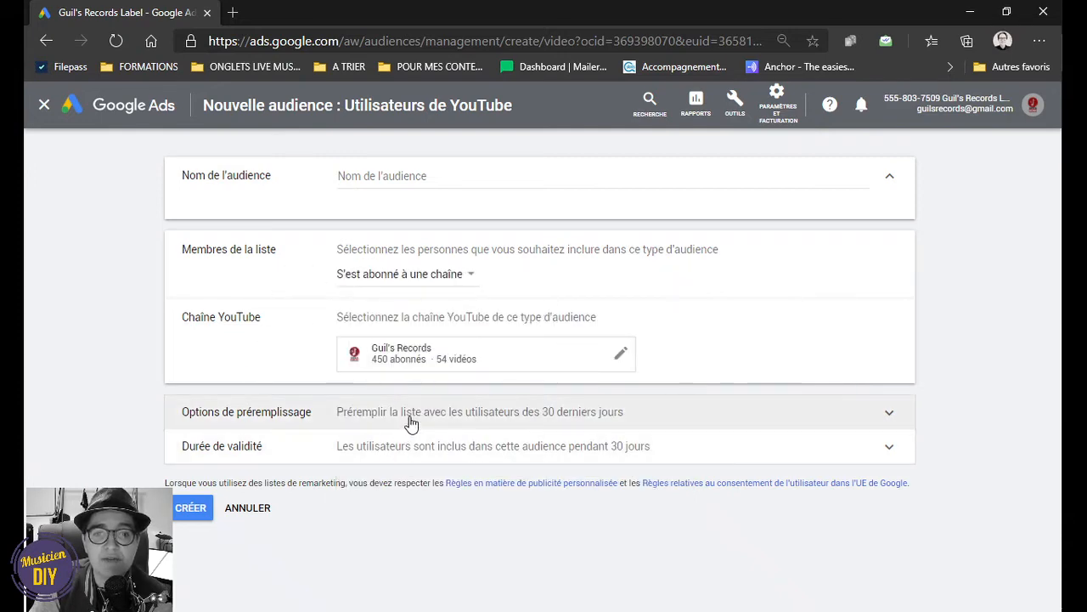
Set the YouTube audience's membership duration to 540 days and cancel its creation
{"action": "left_click", "coordinate": [415, 416]}
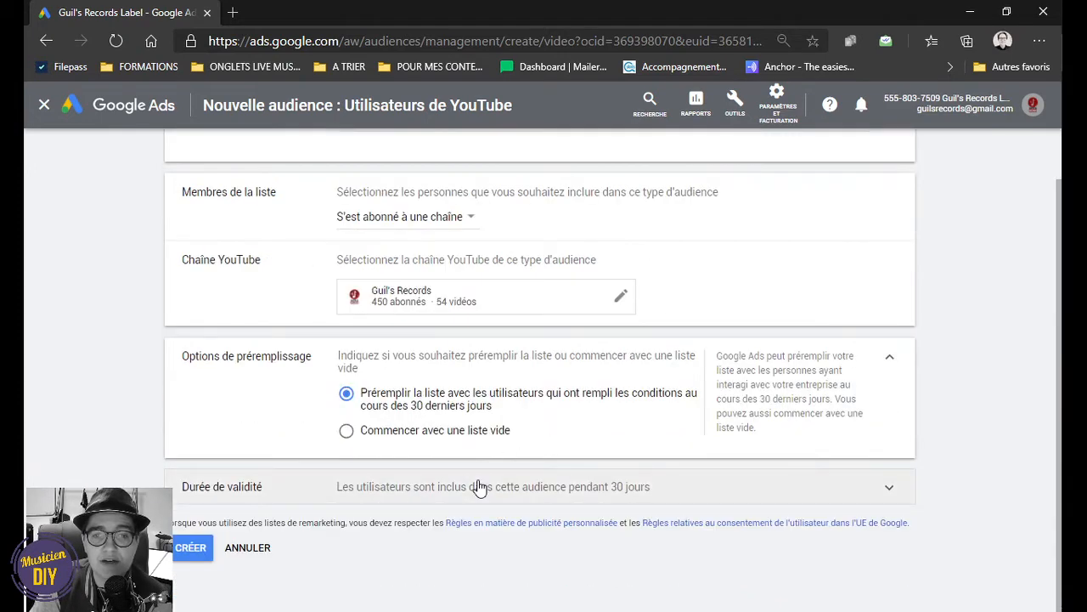
{"action": "left_click", "coordinate": [479, 485]}
{"action": "left_click", "coordinate": [394, 449]}
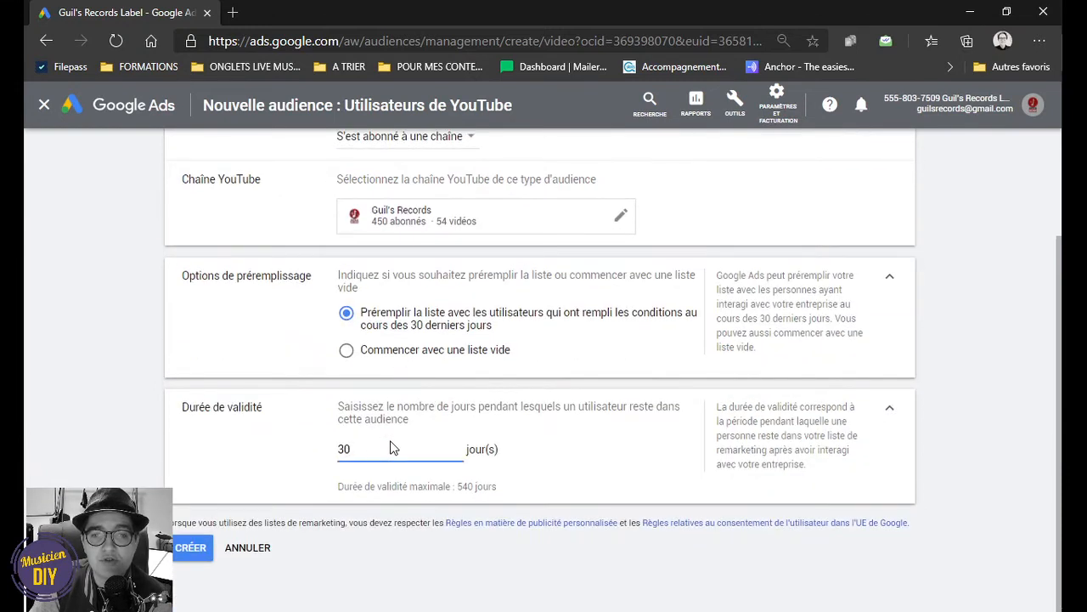
{"action": "double_click", "coordinate": [370, 454]}
{"action": "type", "text": "540"}
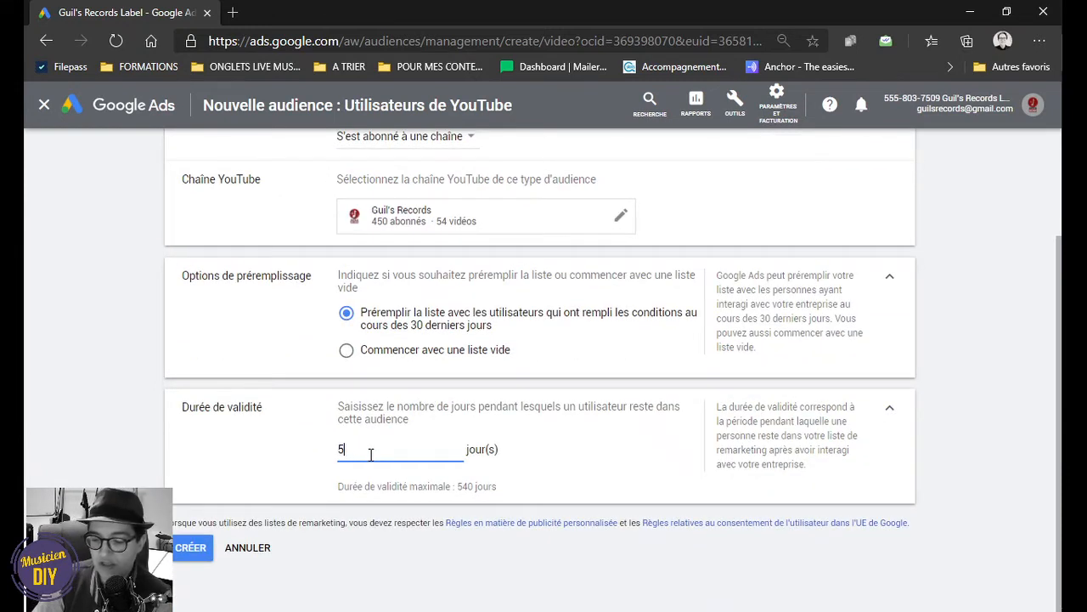
{"action": "left_click", "coordinate": [228, 460]}
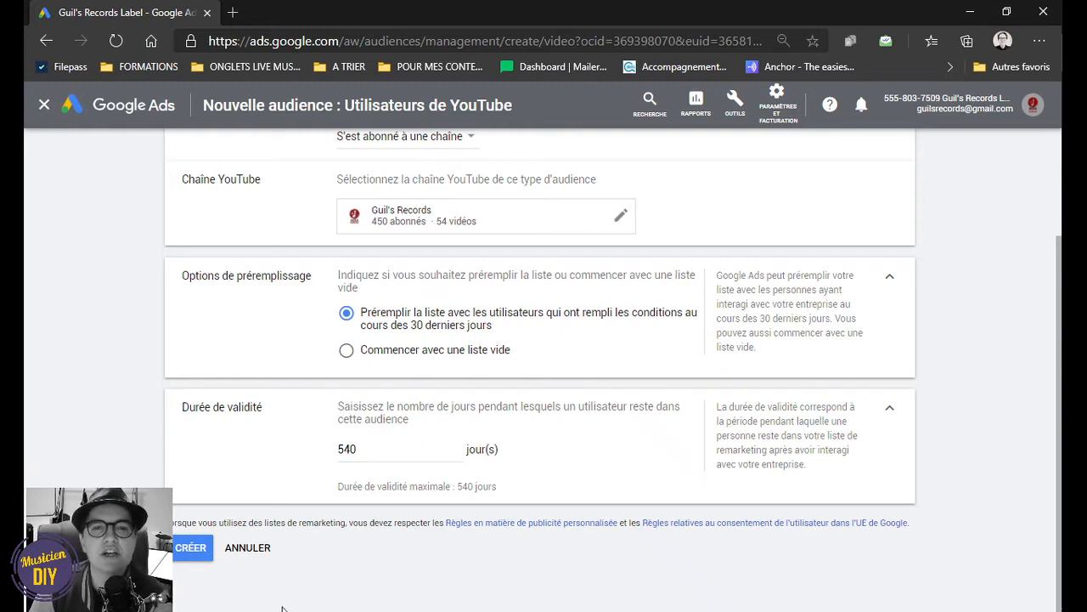
{"action": "left_click", "coordinate": [248, 552]}
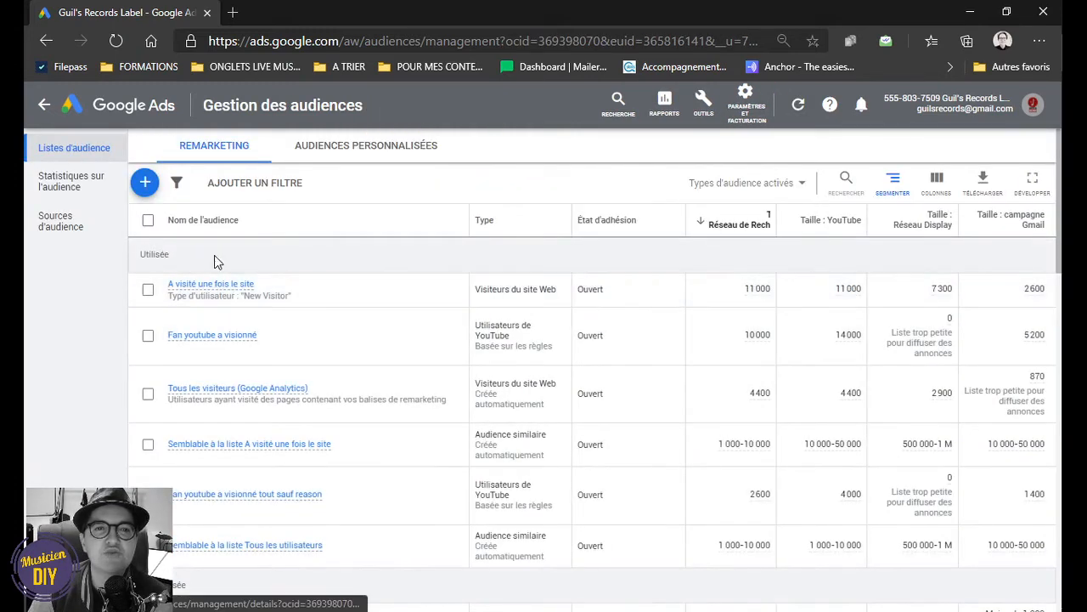
Start a new website visitors audience to examine its list member types, and leave the form without creating it
{"action": "left_click", "coordinate": [144, 182]}
{"action": "left_click", "coordinate": [245, 254]}
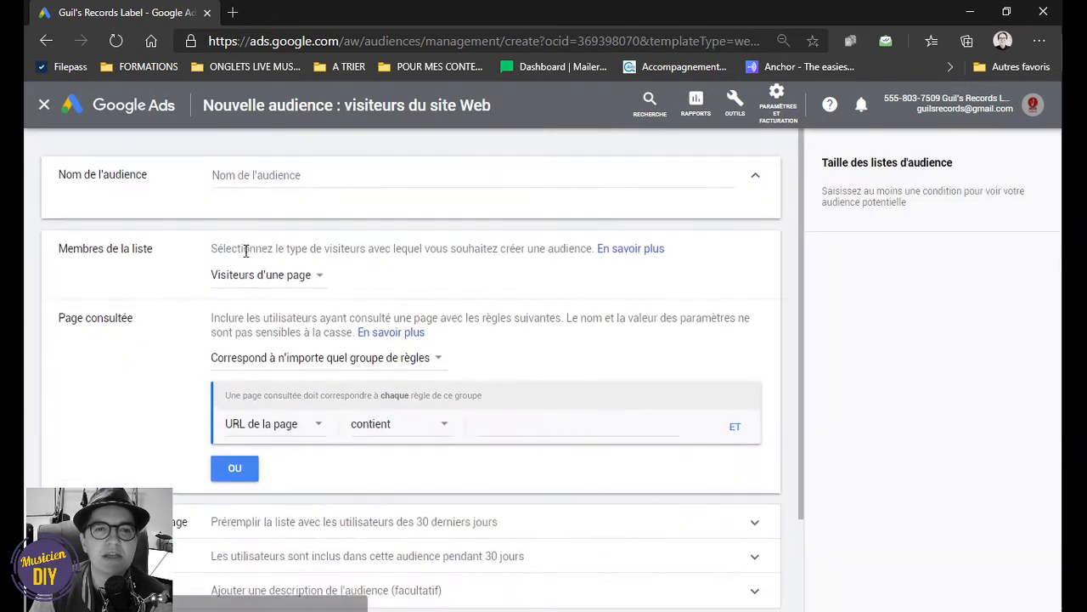
{"action": "left_click", "coordinate": [294, 275]}
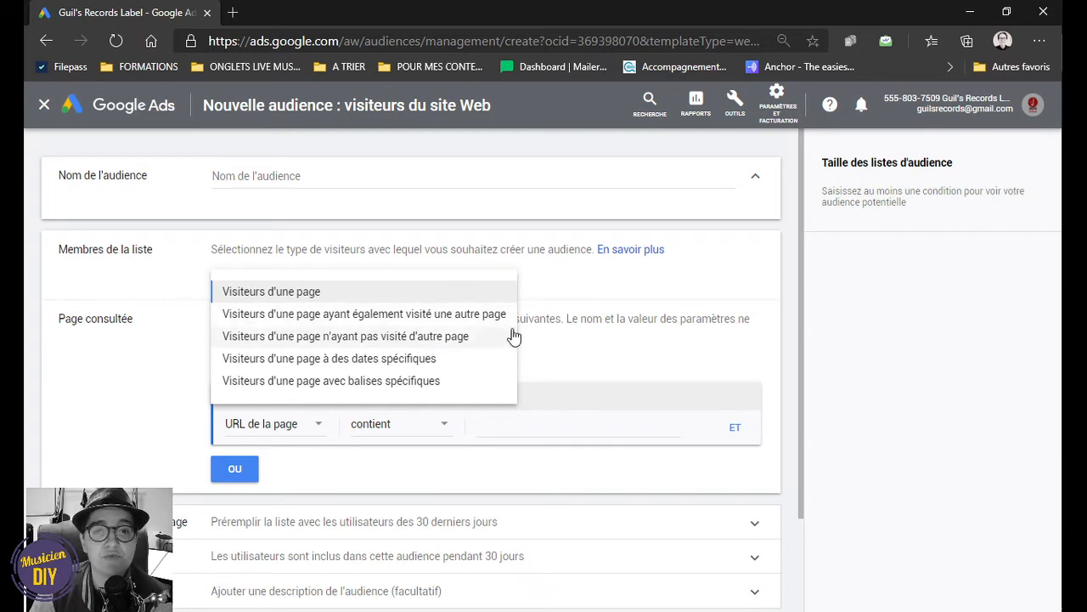
{"action": "left_click", "coordinate": [177, 281]}
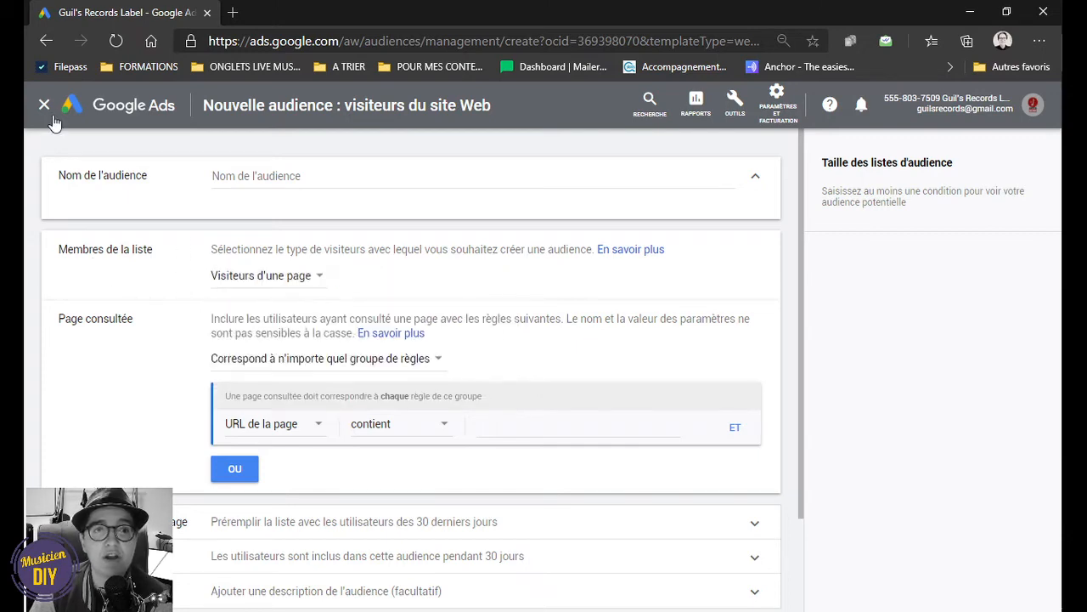
{"action": "left_click", "coordinate": [45, 105]}
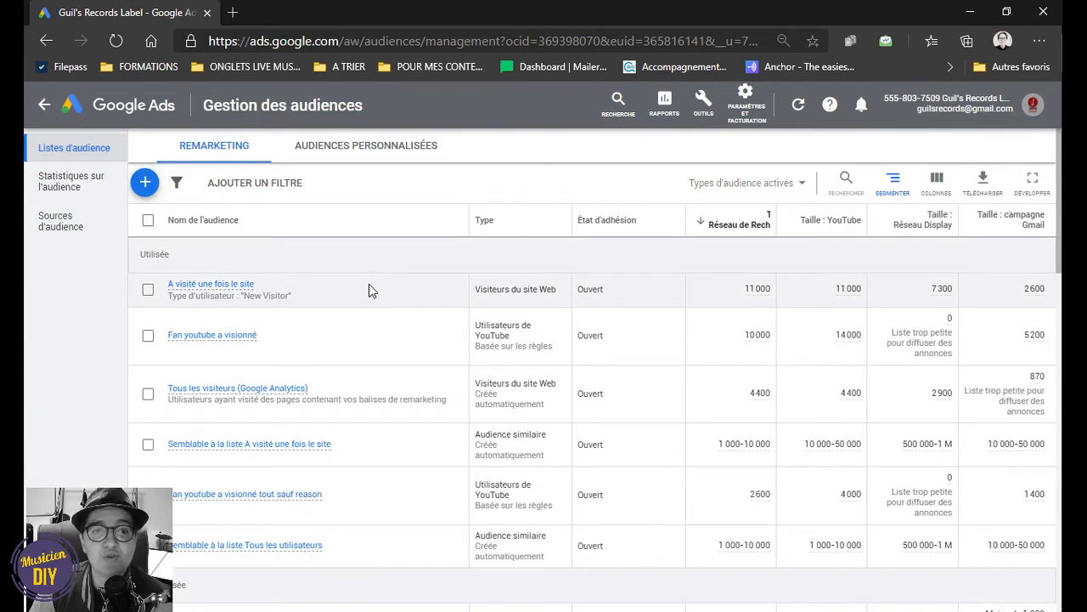
Start a new custom audience and target "Utilisateurs ayant recherché l'un de ces termes sur Google"
{"action": "mouse_move", "coordinate": [226, 343]}
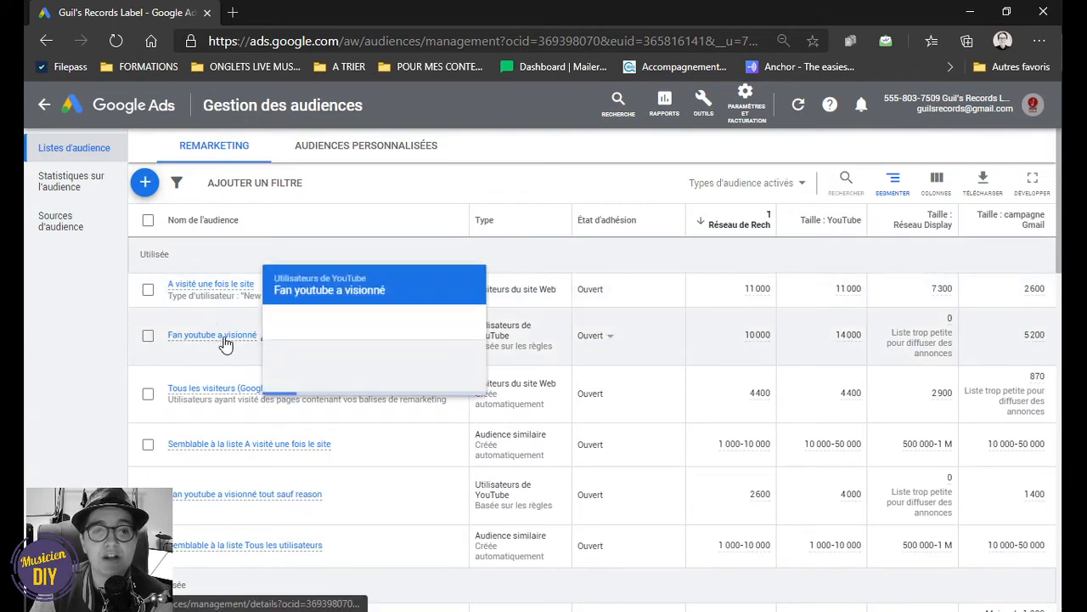
{"action": "mouse_move", "coordinate": [216, 294]}
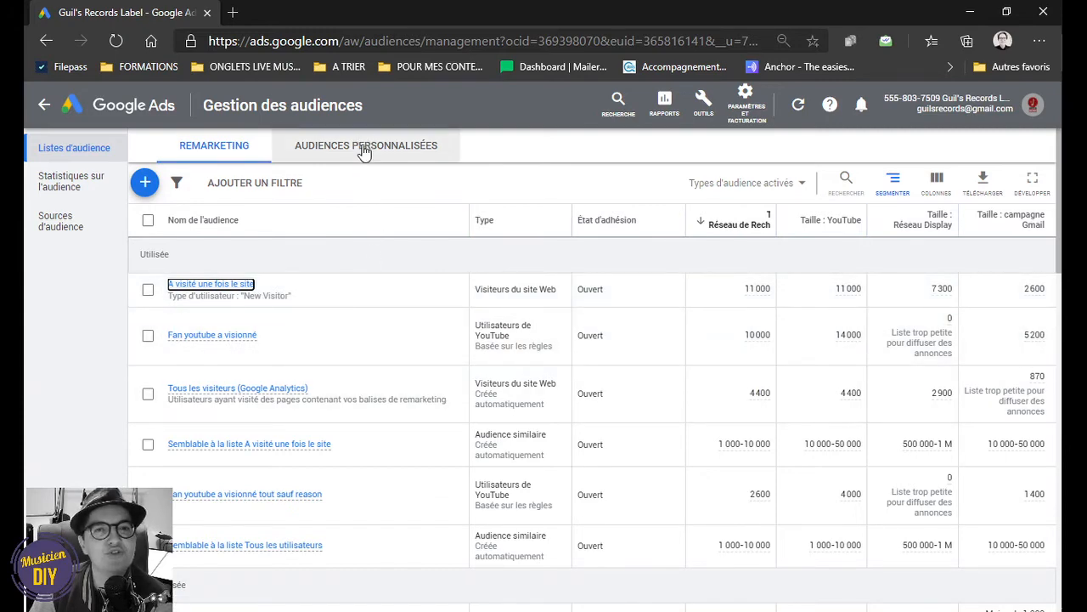
{"action": "left_click", "coordinate": [364, 147]}
{"action": "left_click", "coordinate": [145, 183]}
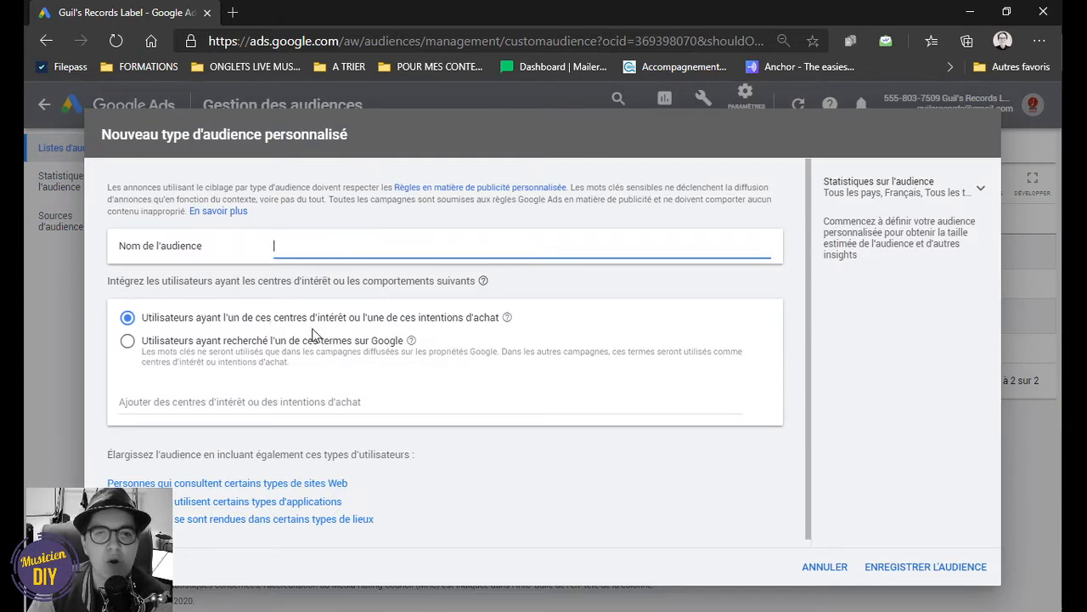
{"action": "left_click", "coordinate": [347, 401]}
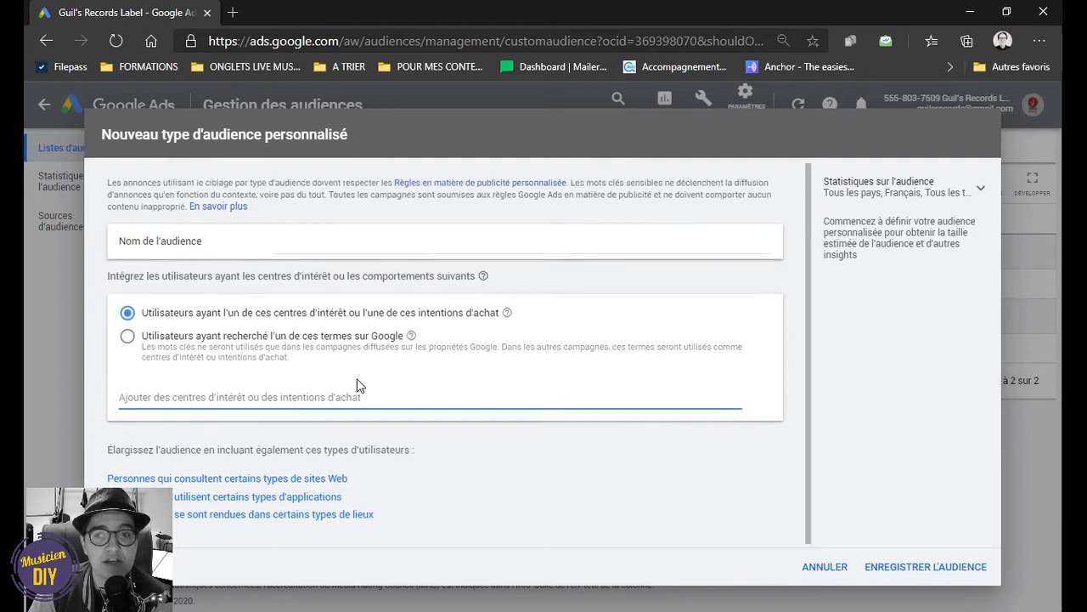
{"action": "left_click", "coordinate": [260, 337]}
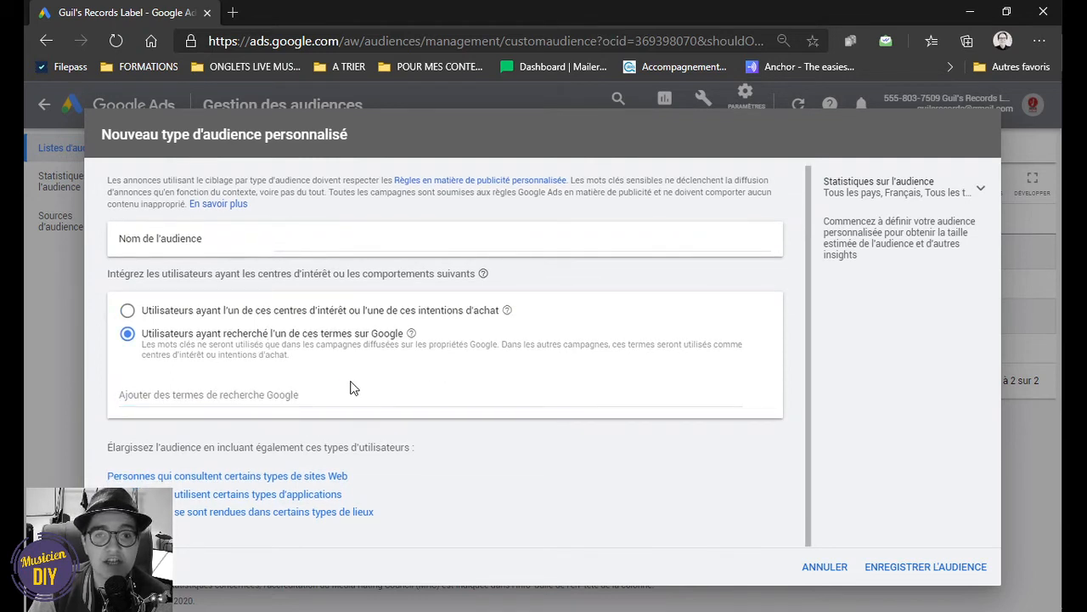
Broaden the audience with visitors of similar websites and of places, searching "festival" and adding "Salles de concert" and "Salles de spectacles"
{"action": "left_click", "coordinate": [331, 480]}
{"action": "scroll", "coordinate": [403, 378], "scroll_direction": "down", "scroll_amount": 1}
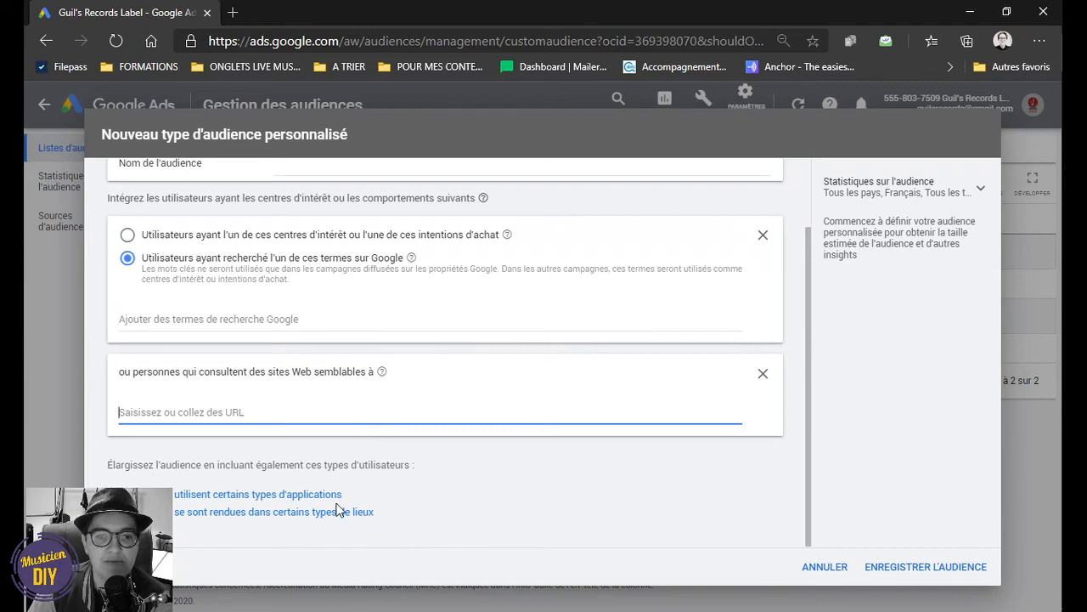
{"action": "left_click", "coordinate": [309, 513]}
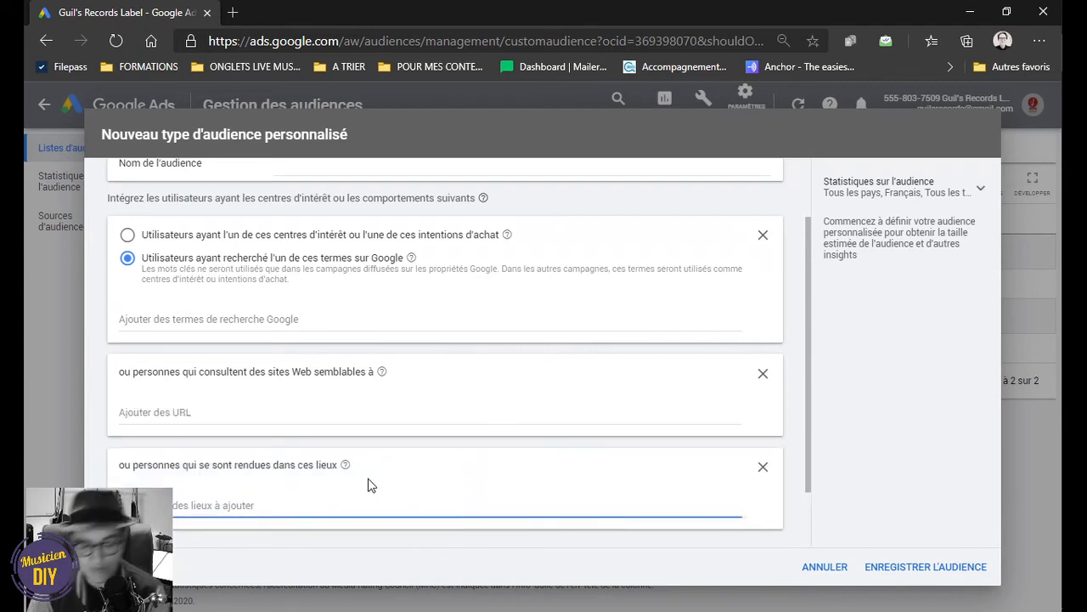
{"action": "type", "text": "festival"}
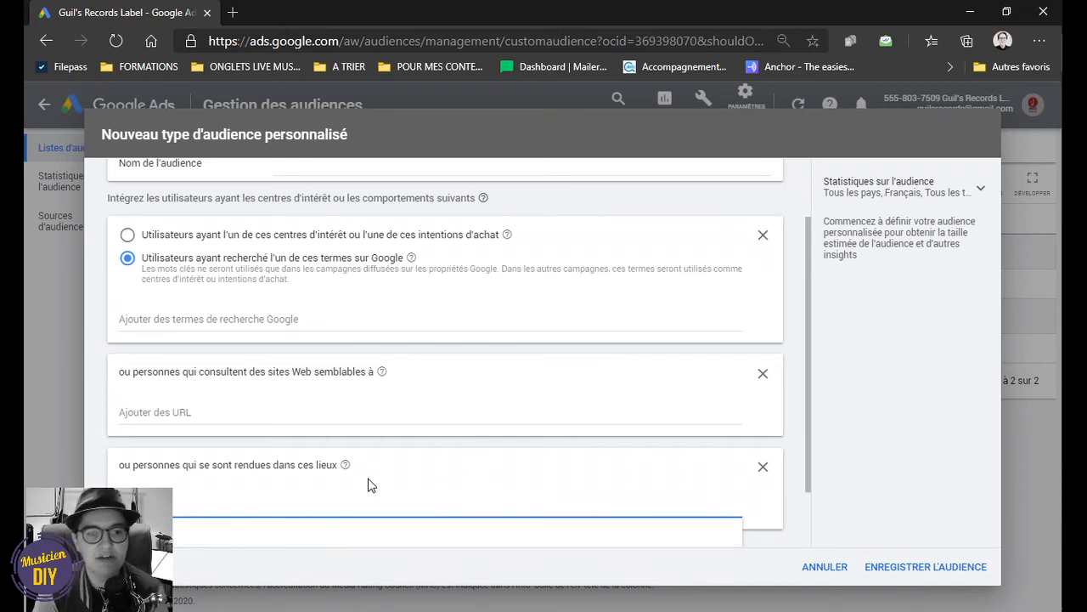
{"action": "scroll", "coordinate": [371, 485], "scroll_direction": "down", "scroll_amount": 2}
{"action": "left_click", "coordinate": [297, 374]}
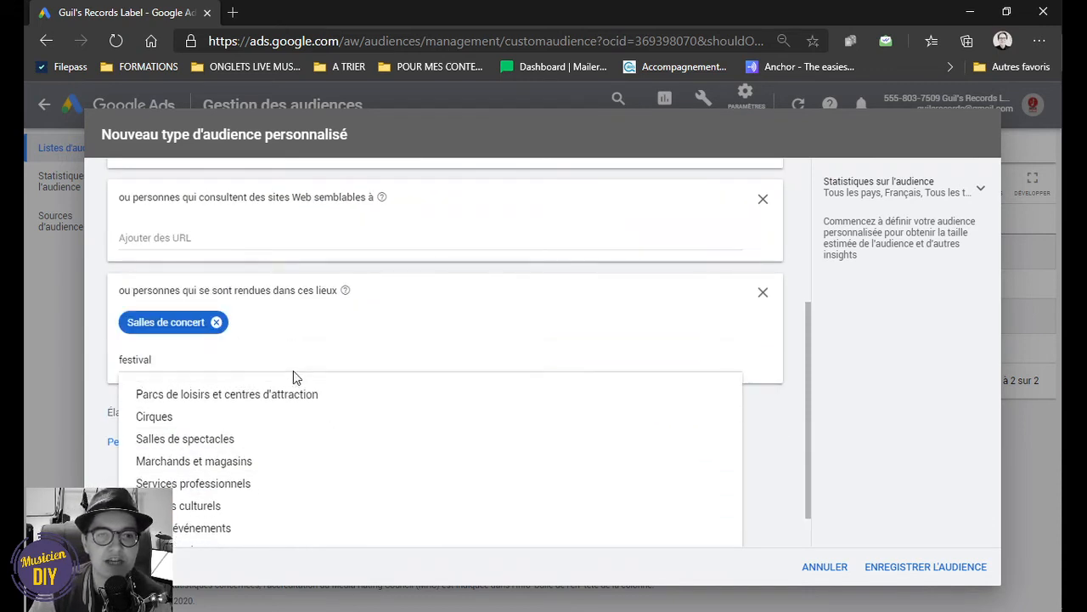
{"action": "left_click", "coordinate": [223, 438]}
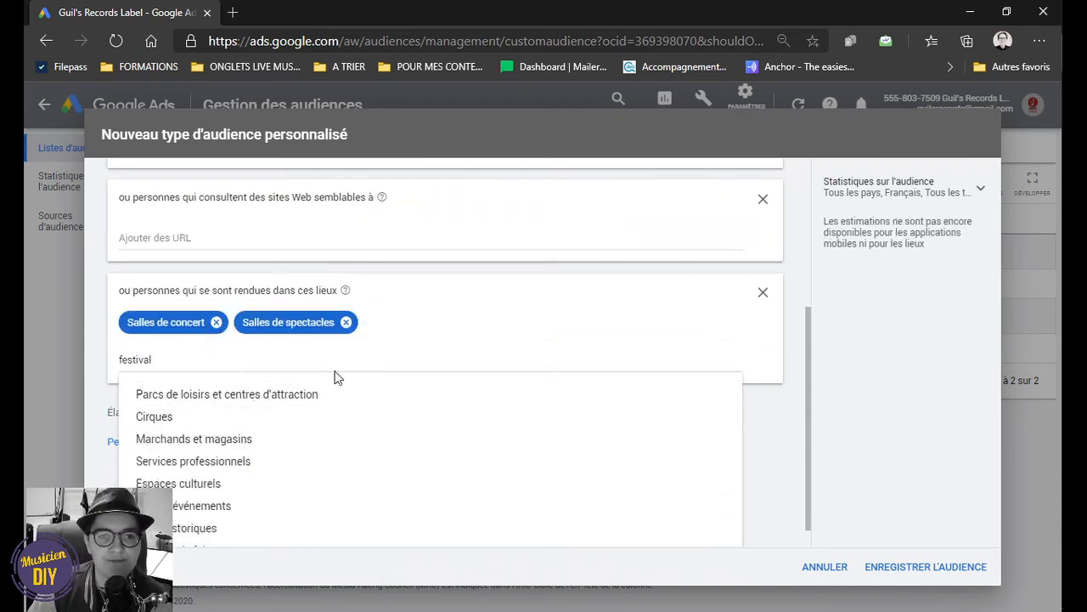
Review the audience criteria and switch the targeting to "Utilisateurs ayant l'un de ces centres d'intérêt ou l'une de ces intentions d'achat"
{"action": "scroll", "coordinate": [486, 349], "scroll_direction": "up", "scroll_amount": 5}
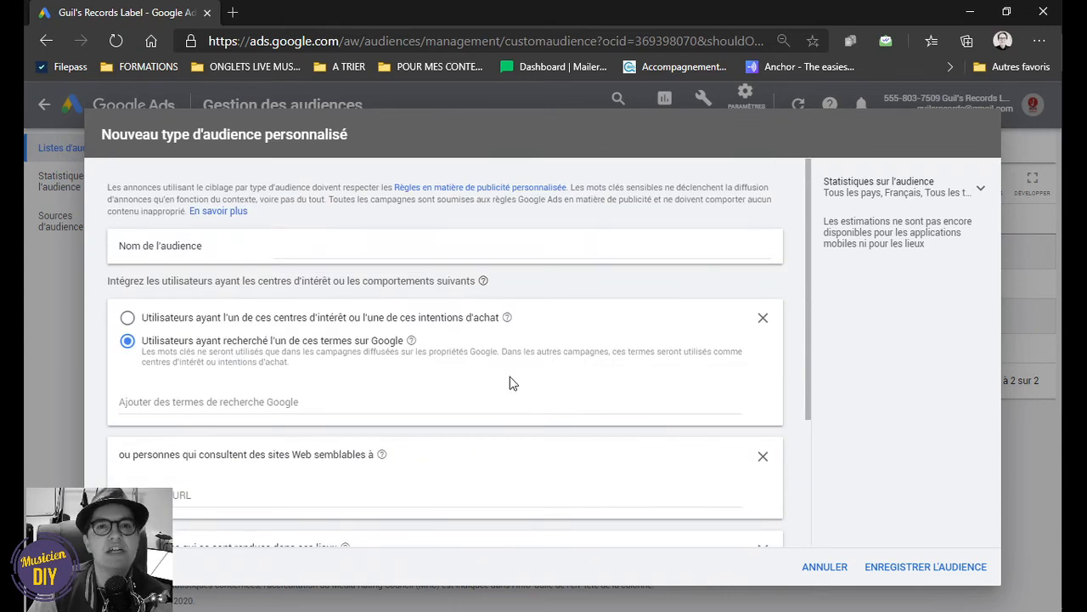
{"action": "scroll", "coordinate": [514, 363], "scroll_direction": "down", "scroll_amount": 1}
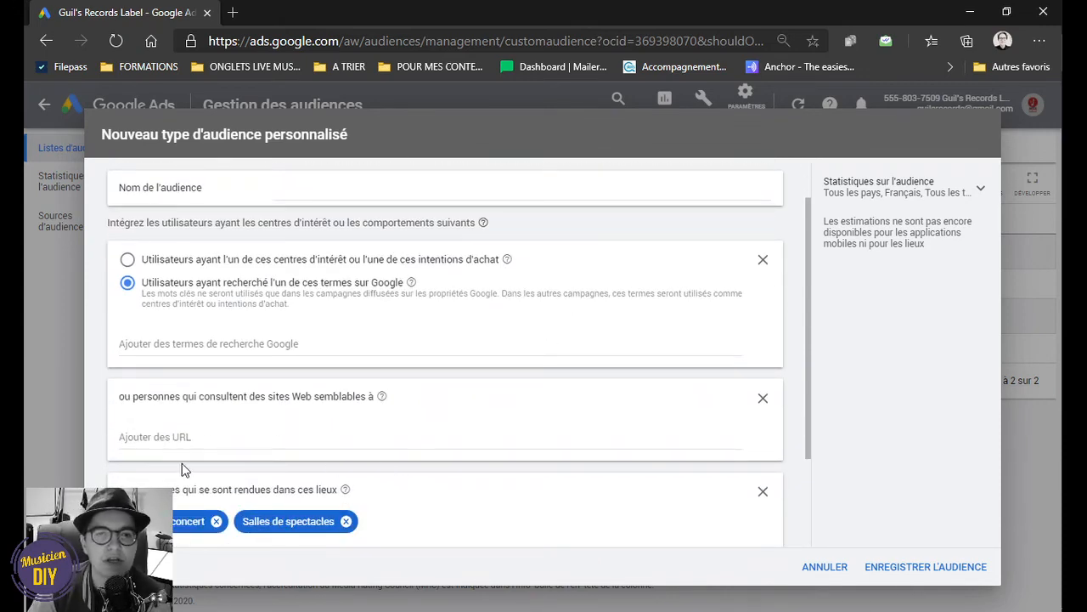
{"action": "left_click", "coordinate": [208, 438]}
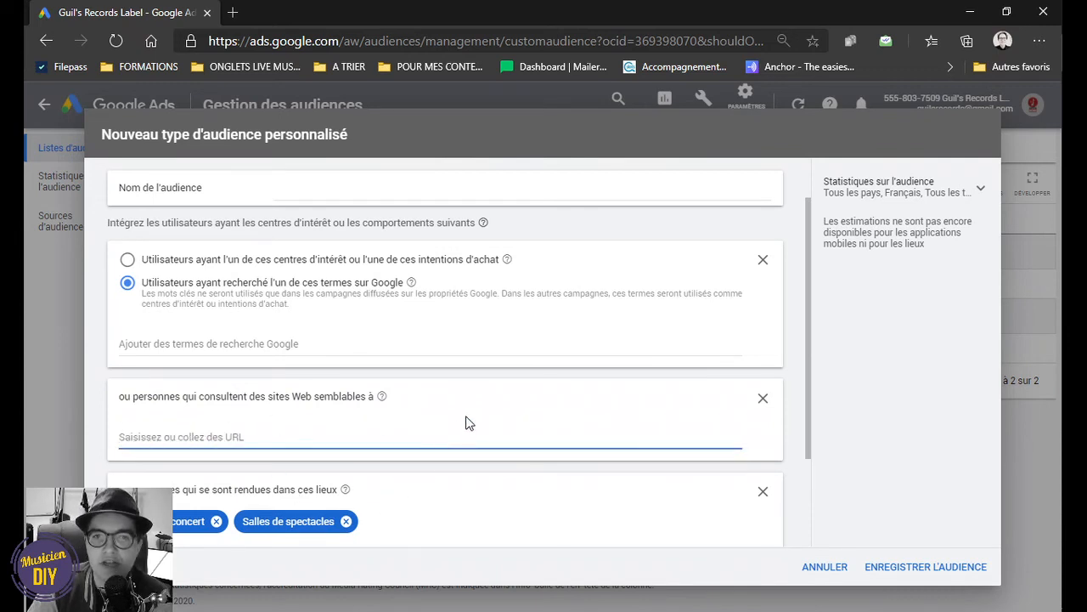
{"action": "scroll", "coordinate": [476, 416], "scroll_direction": "up", "scroll_amount": 1}
{"action": "left_click", "coordinate": [441, 327]}
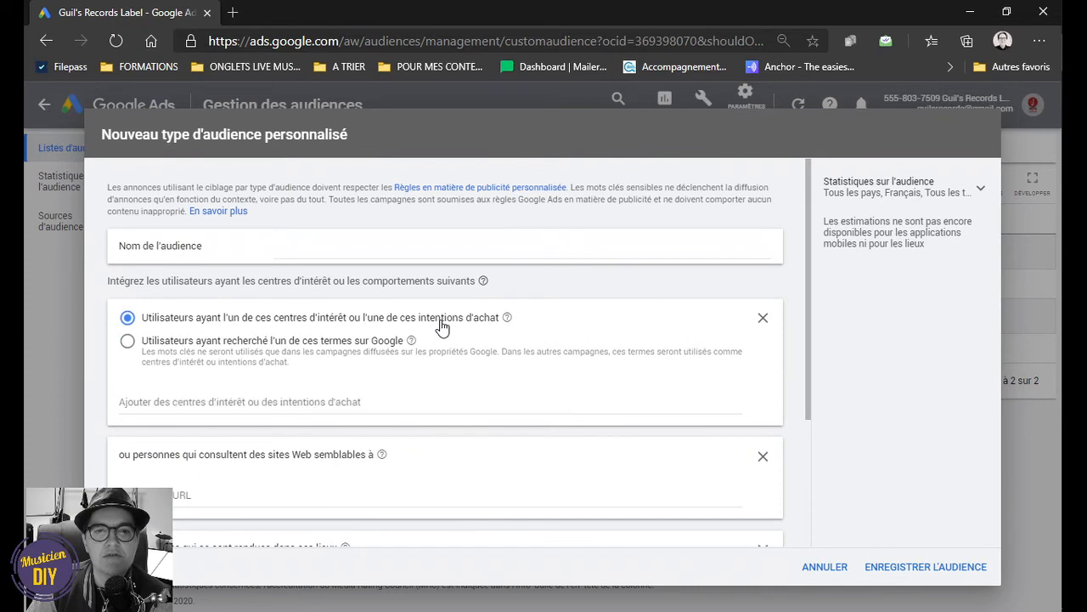
Try the interest terms "musique" and "concert", adding the suggestion "concert artiste" and removing it again
{"action": "left_click", "coordinate": [401, 406]}
{"action": "type", "text": "musique"}
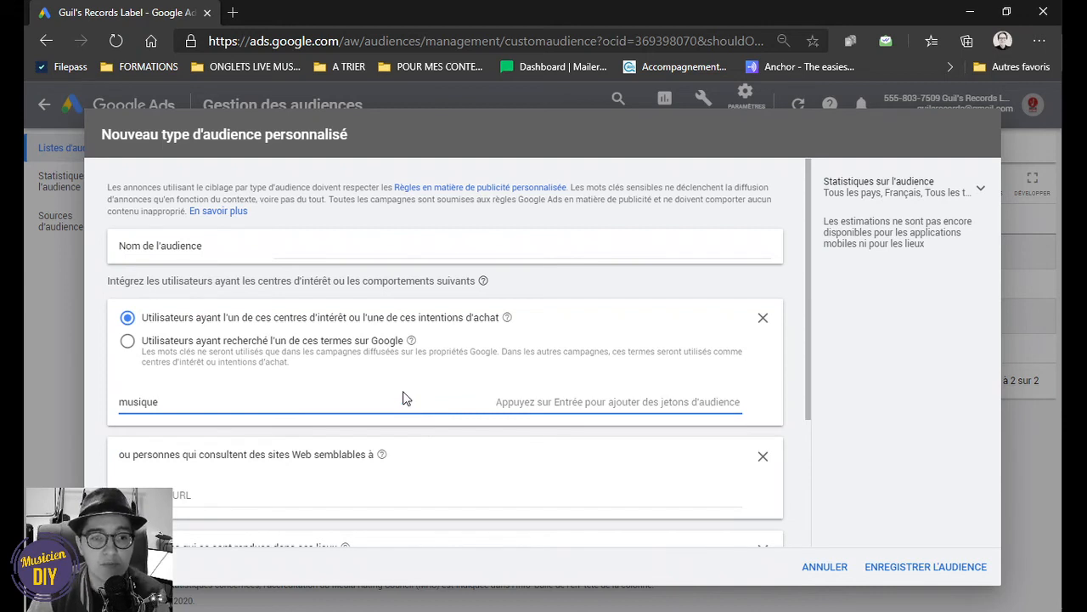
{"action": "double_click", "coordinate": [401, 400]}
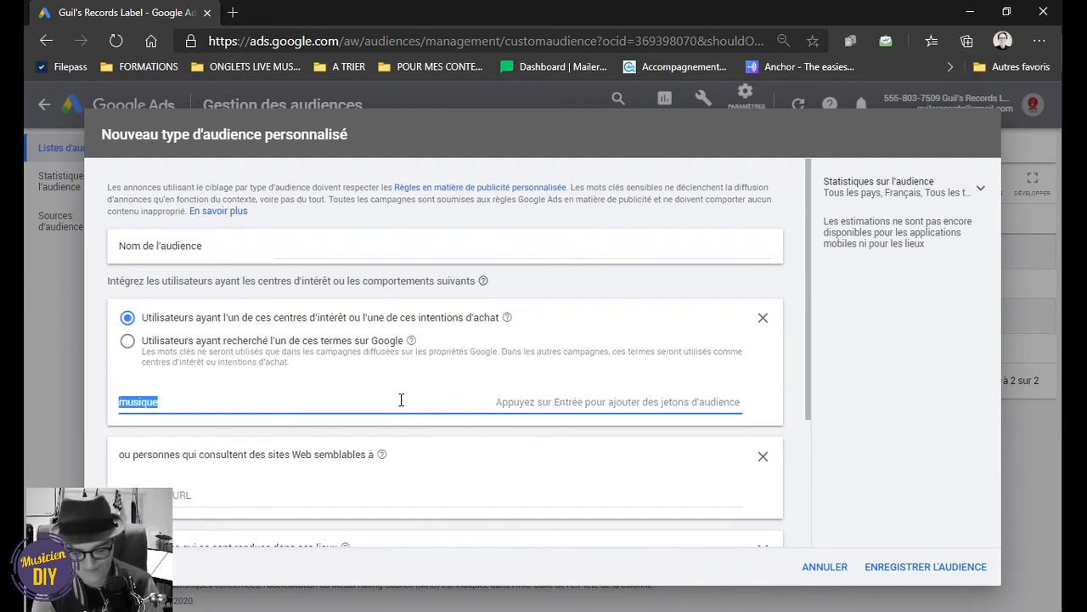
{"action": "type", "text": "concert"}
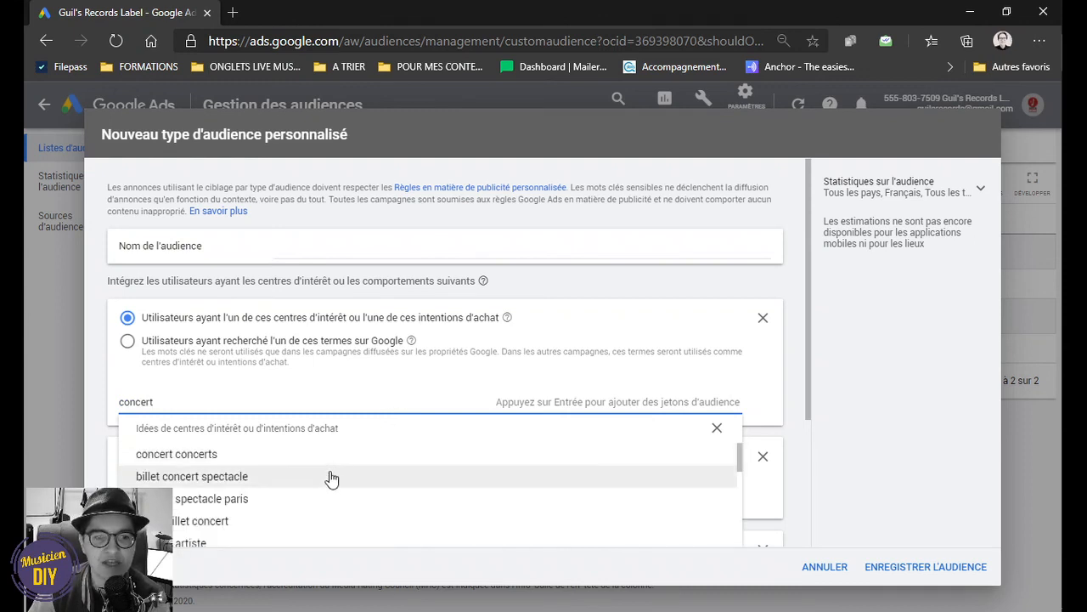
{"action": "scroll", "coordinate": [285, 497], "scroll_direction": "down", "scroll_amount": 2}
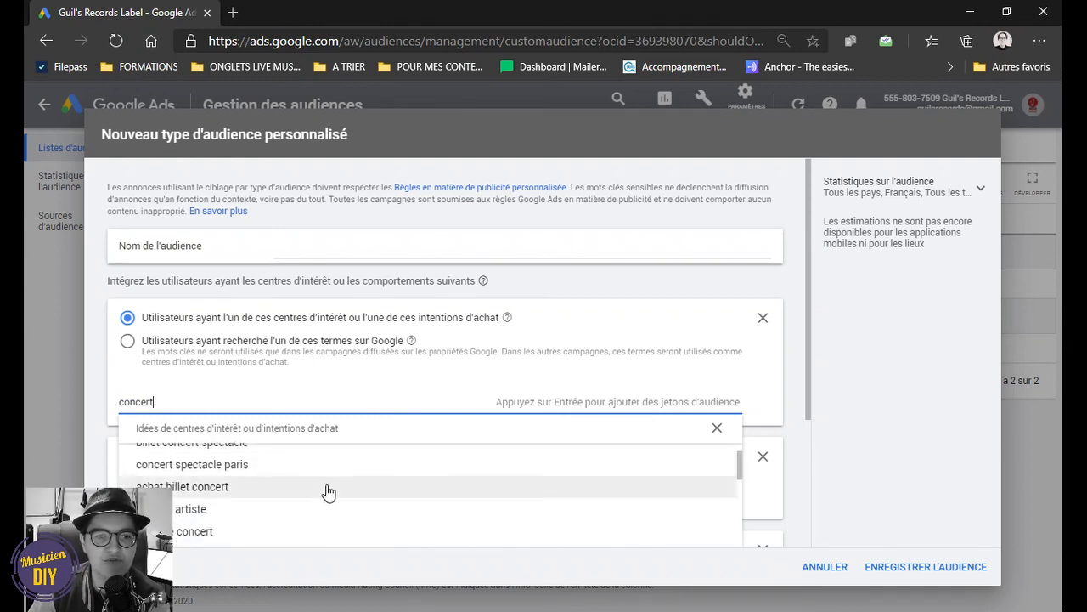
{"action": "left_click", "coordinate": [273, 493]}
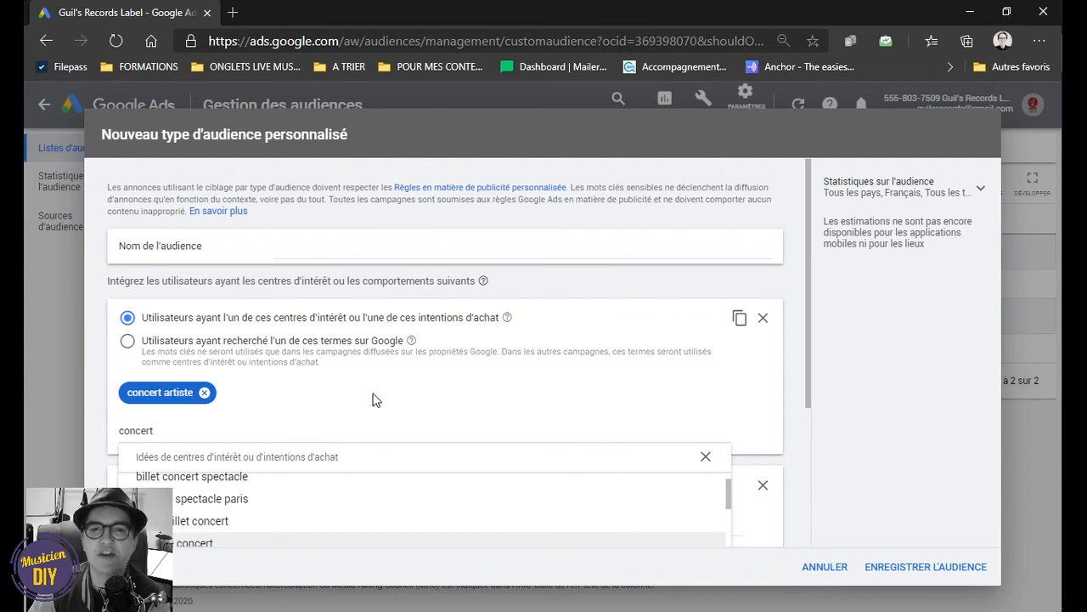
{"action": "left_click", "coordinate": [204, 392]}
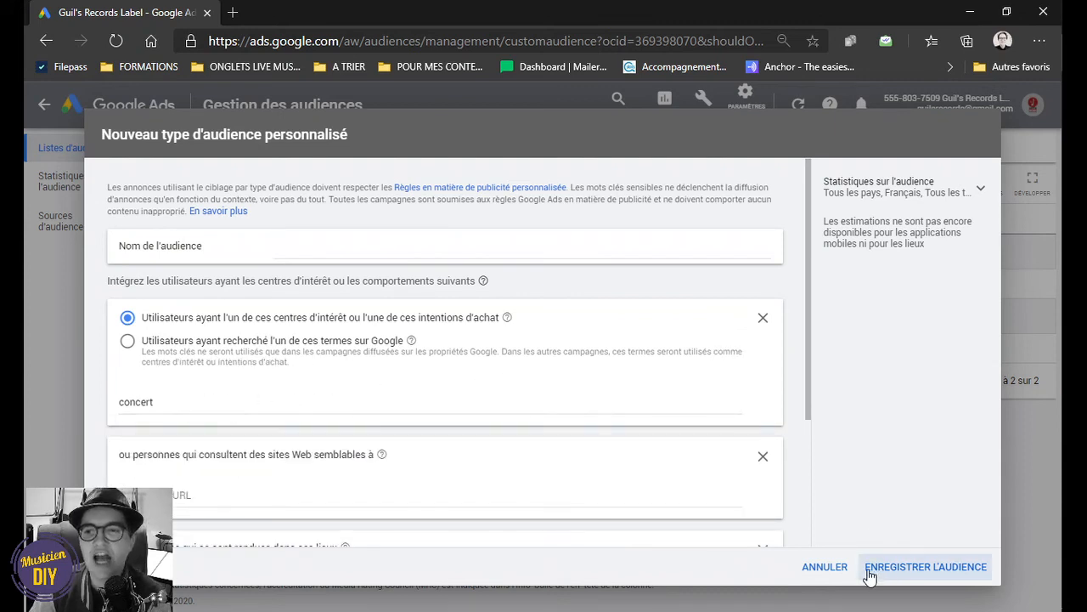